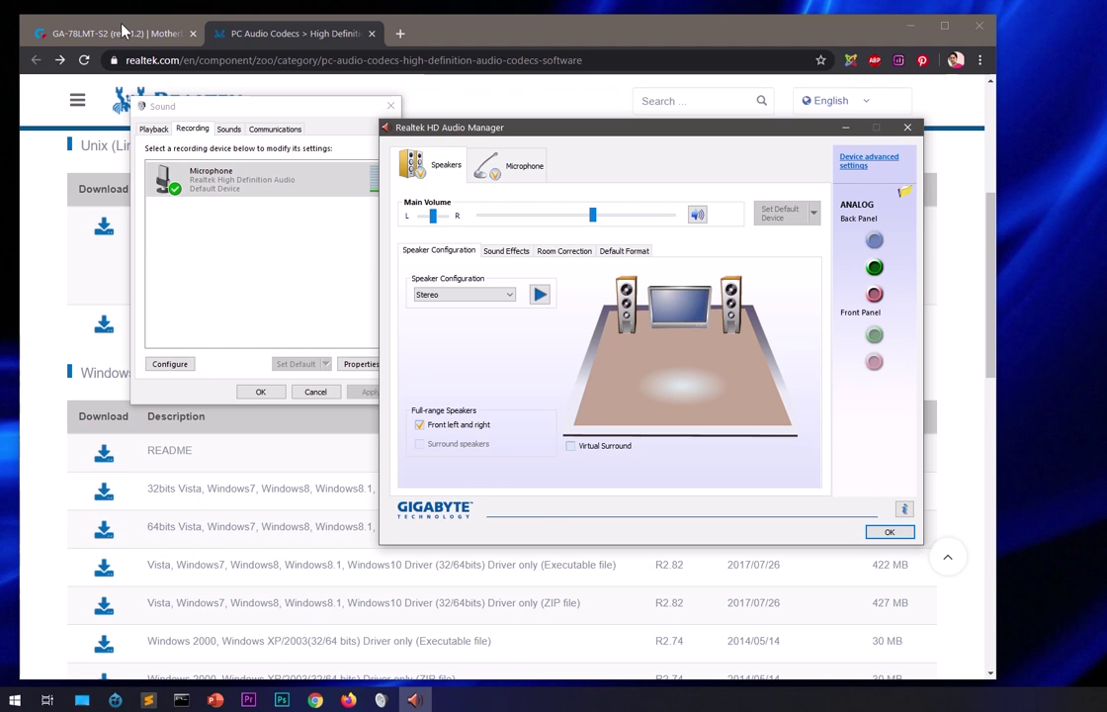
Glance at the GA-78LMT-S2 support page, return to the Realtek driver list, and show Realtek HD Audio Manager.
click(115, 26)
click(240, 34)
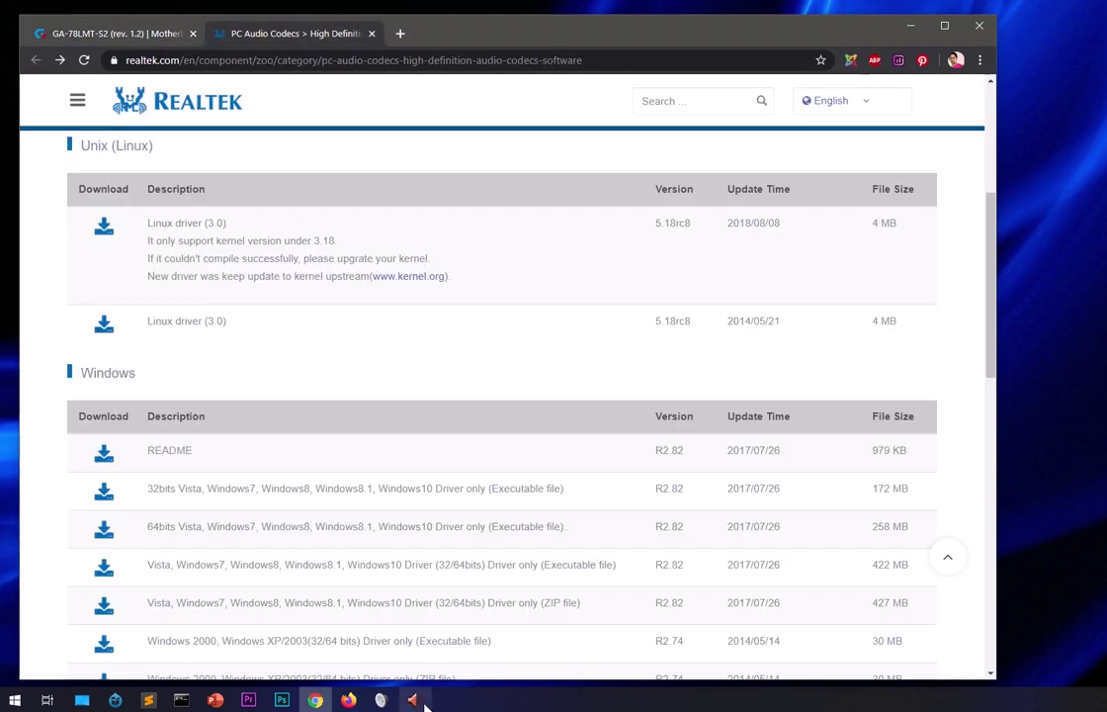
mouse_move(415, 700)
click(427, 652)
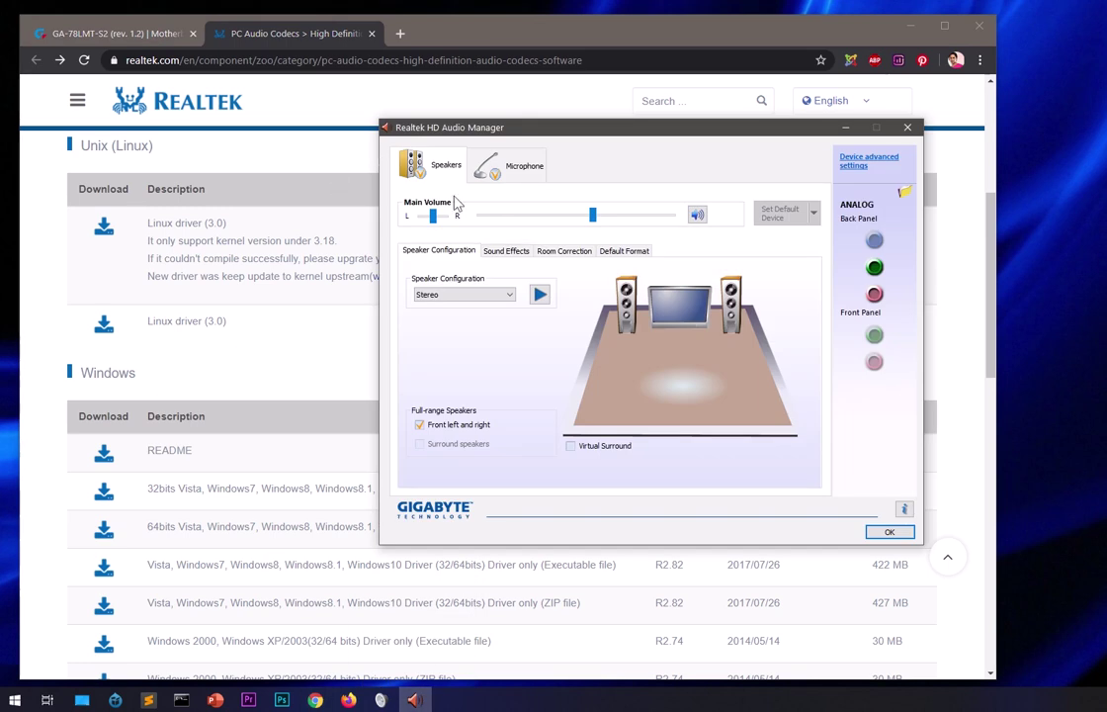
Review the Sound recording devices and the Audio Manager's microphone and speaker settings.
click(380, 699)
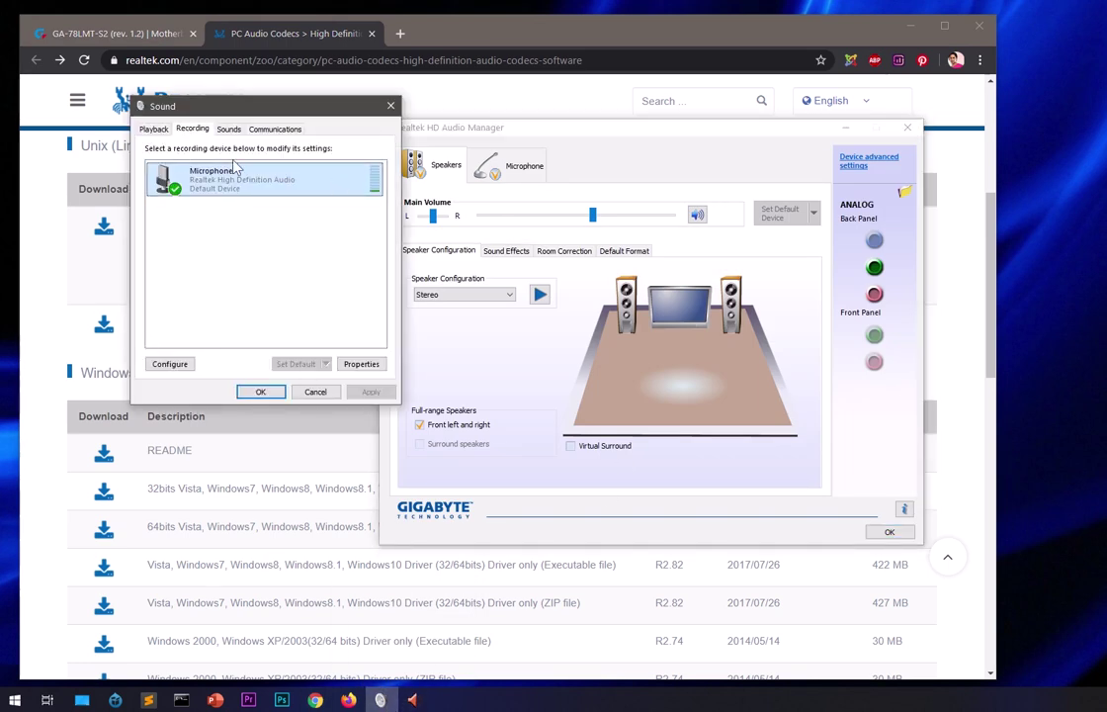
click(545, 142)
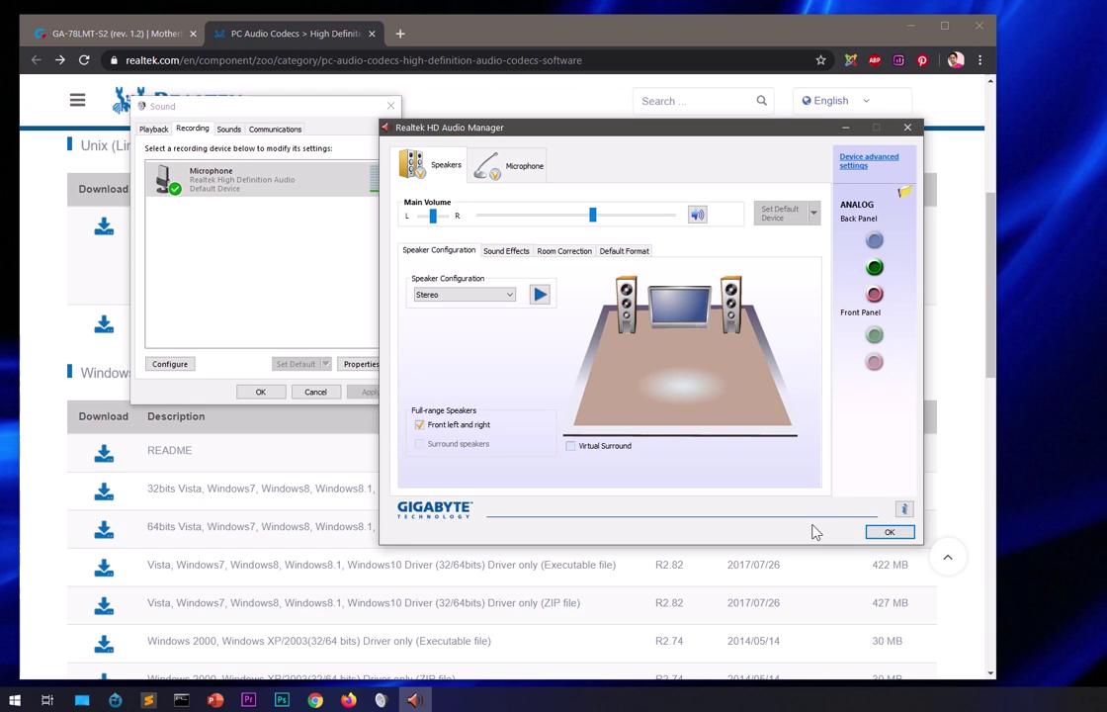
click(513, 174)
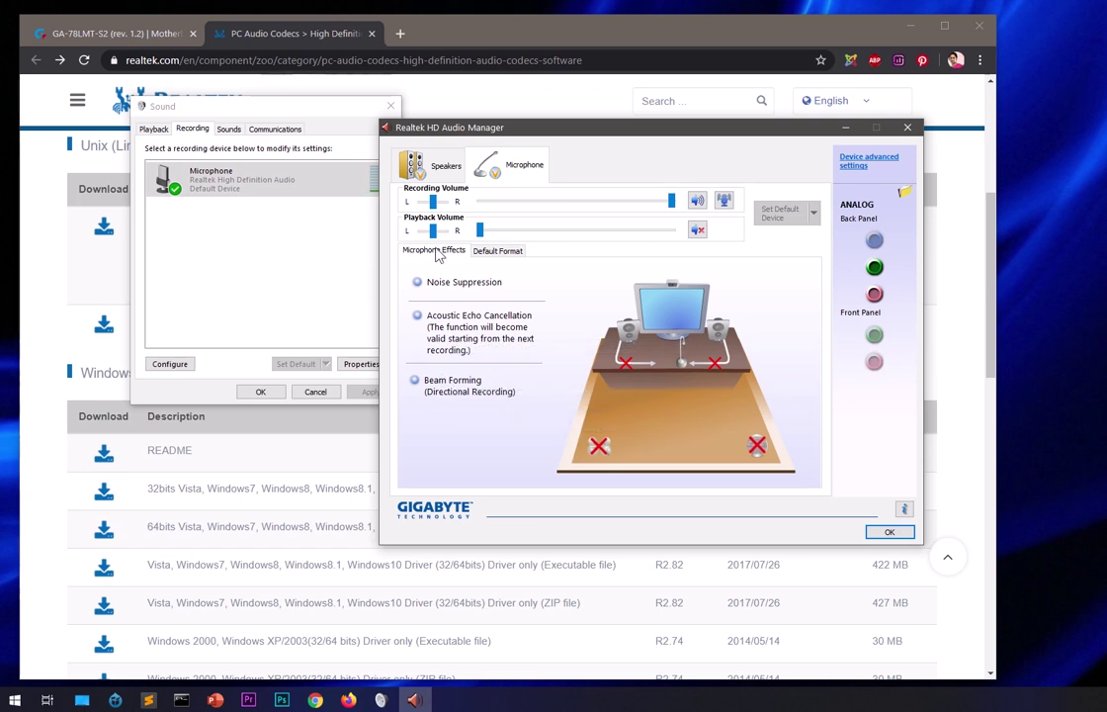
click(438, 176)
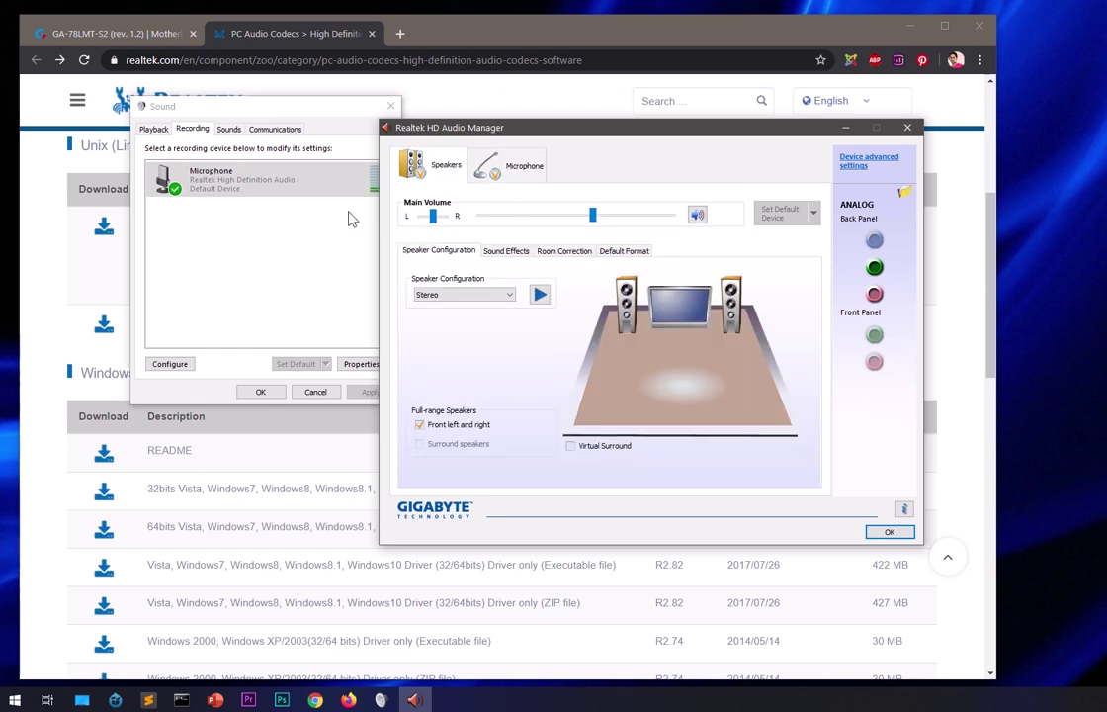
click(304, 254)
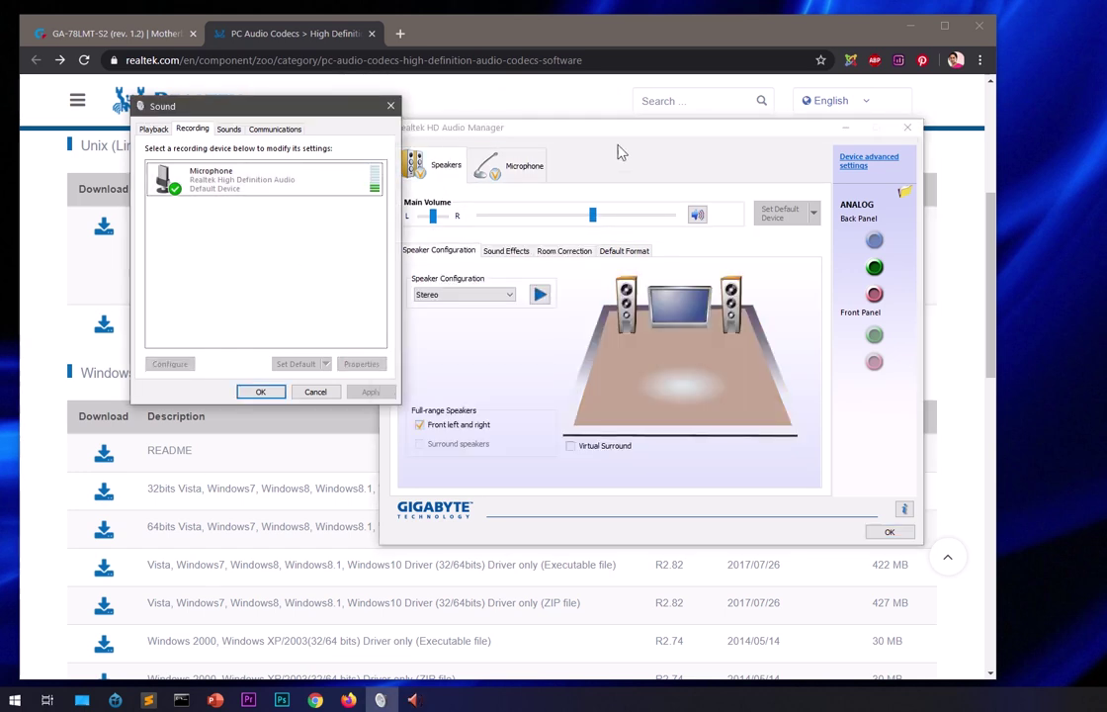
Minimize Audio Manager, view the Playback, Recording, Sounds and Communications tabs, and return to Chrome.
click(848, 133)
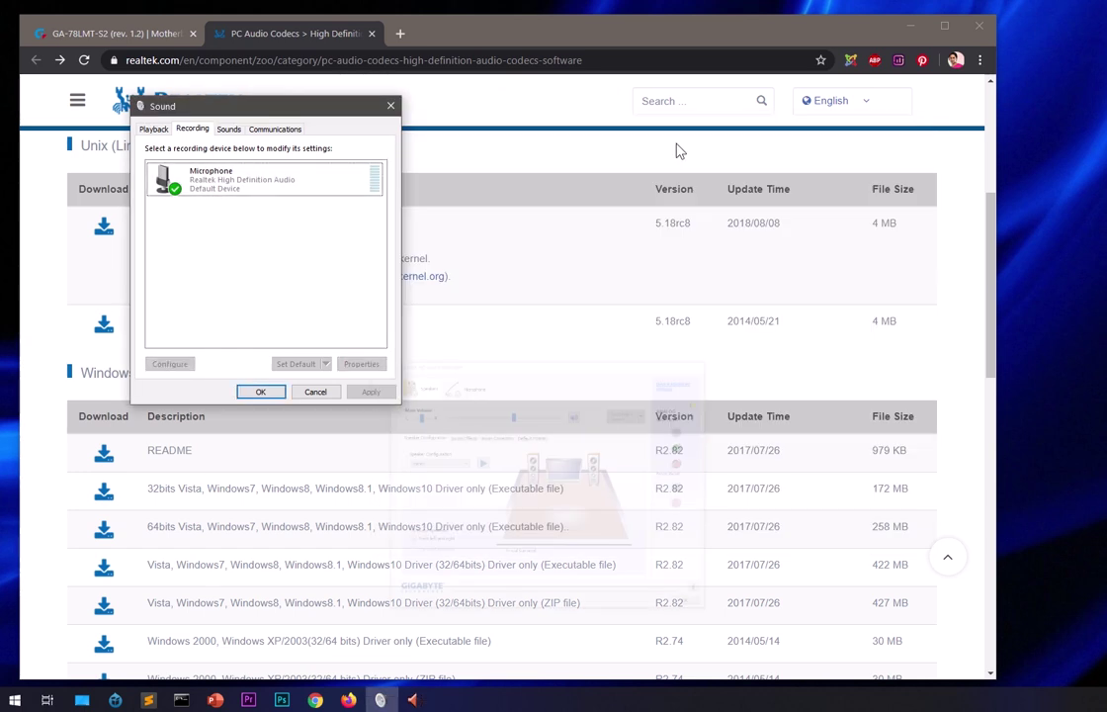
click(448, 116)
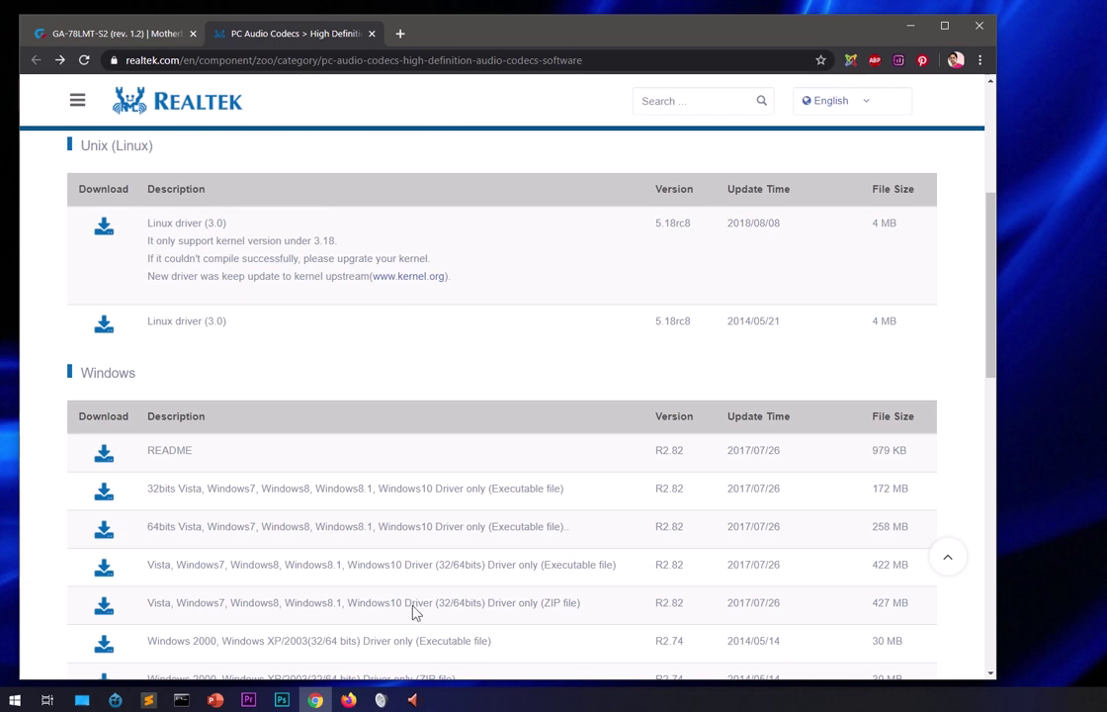
click(380, 700)
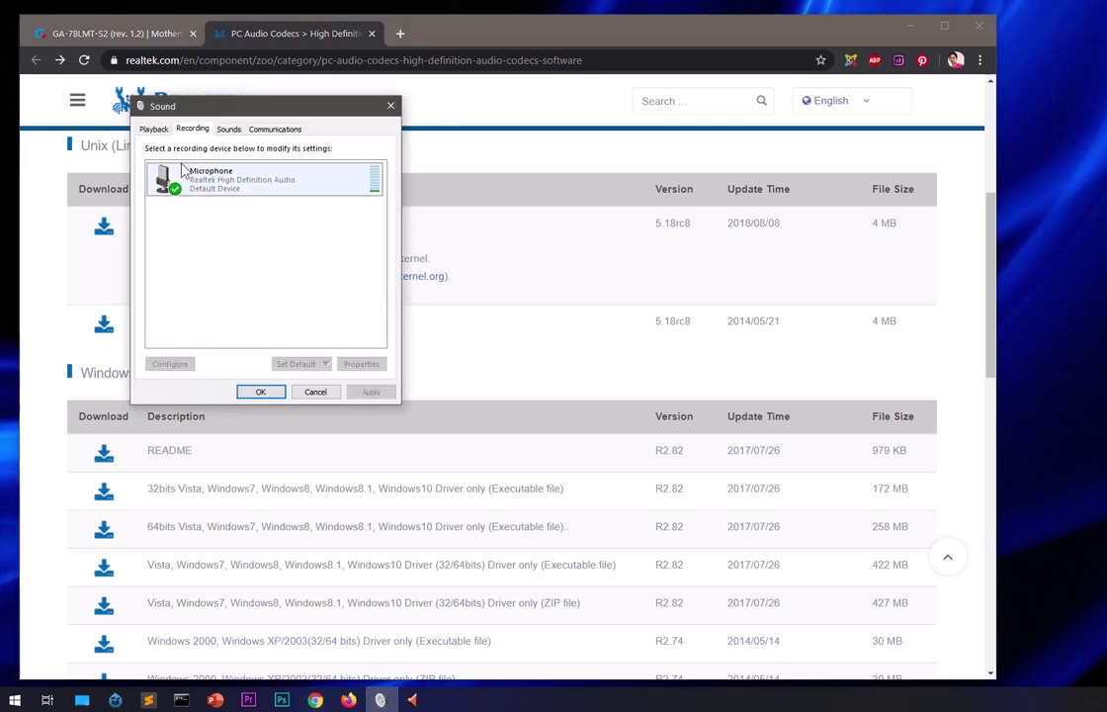
click(153, 129)
click(192, 130)
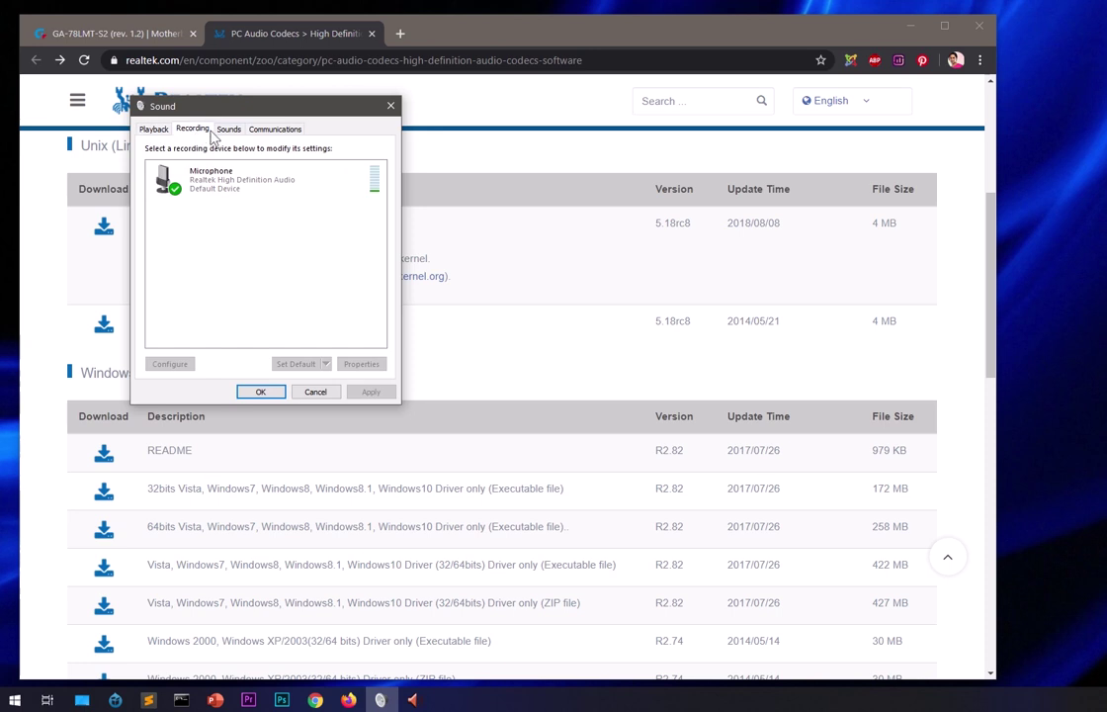
click(223, 129)
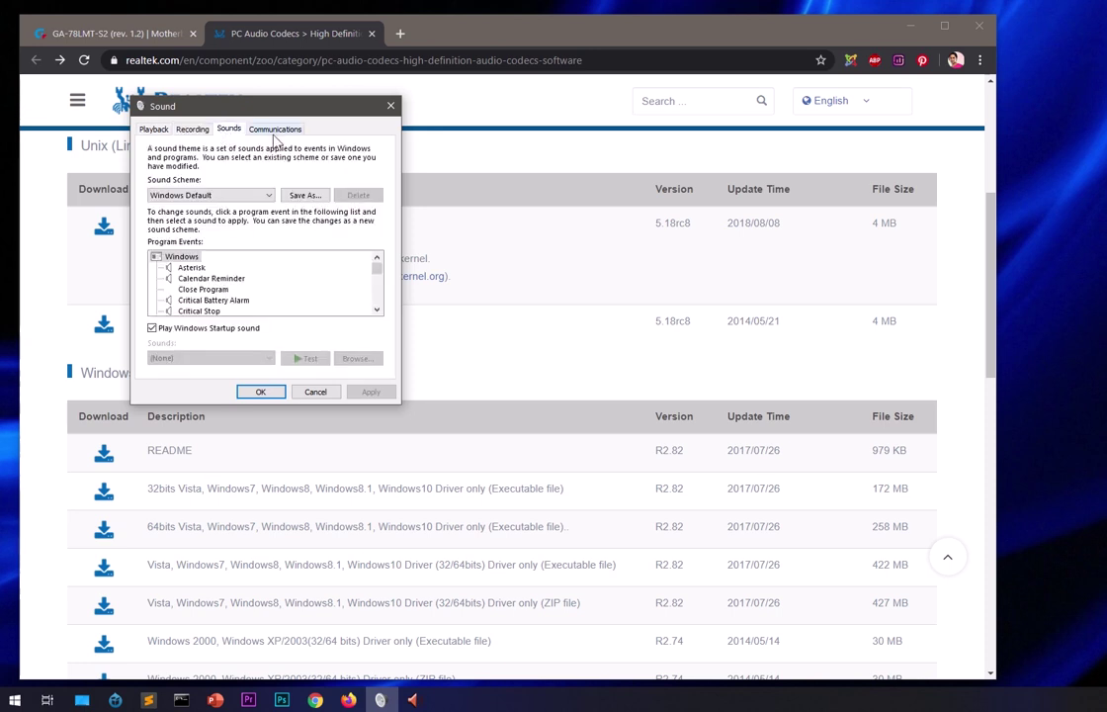
click(259, 128)
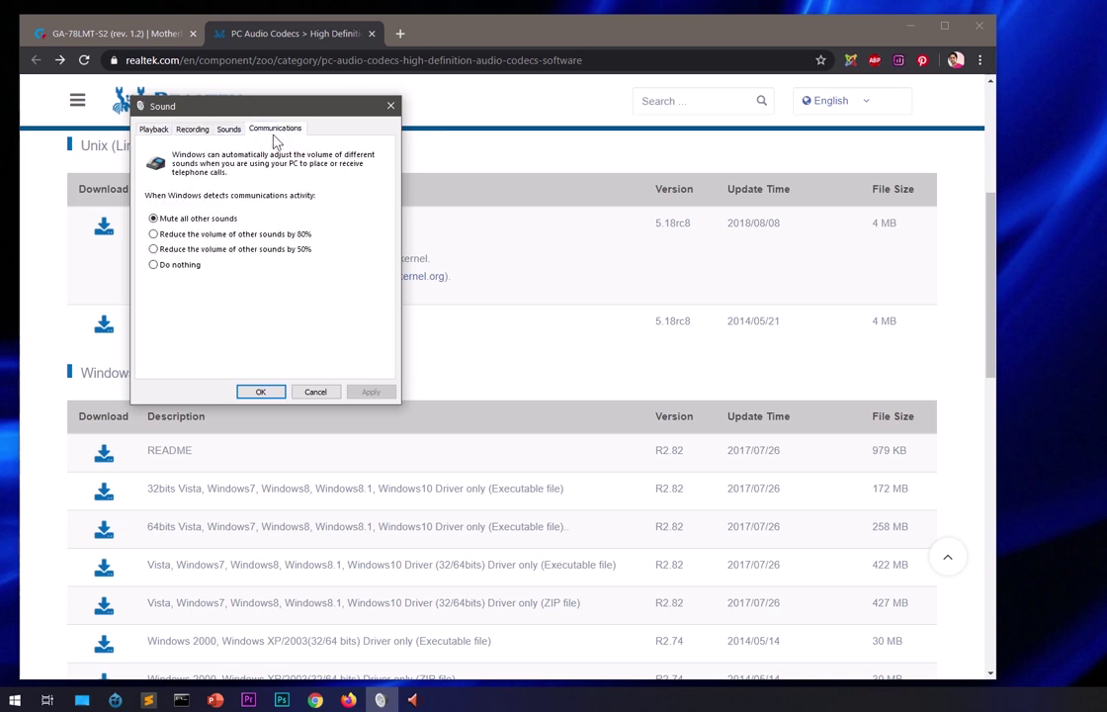
click(491, 120)
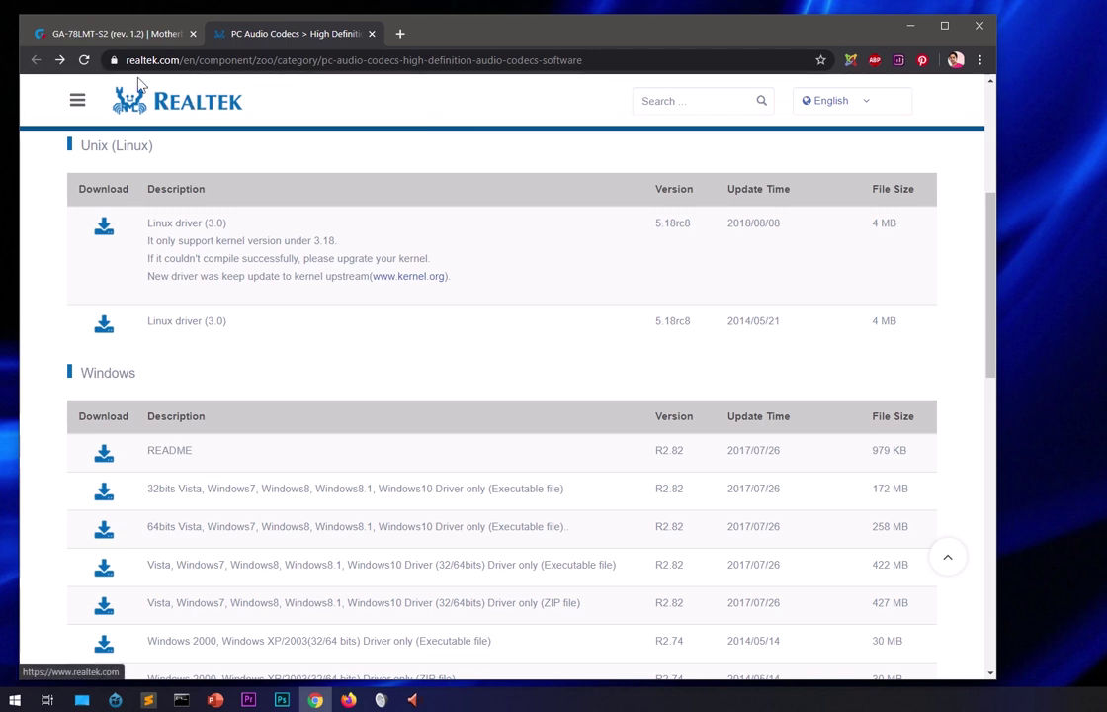
Search Google in a new tab for 'realtek HD audio driver'.
click(250, 65)
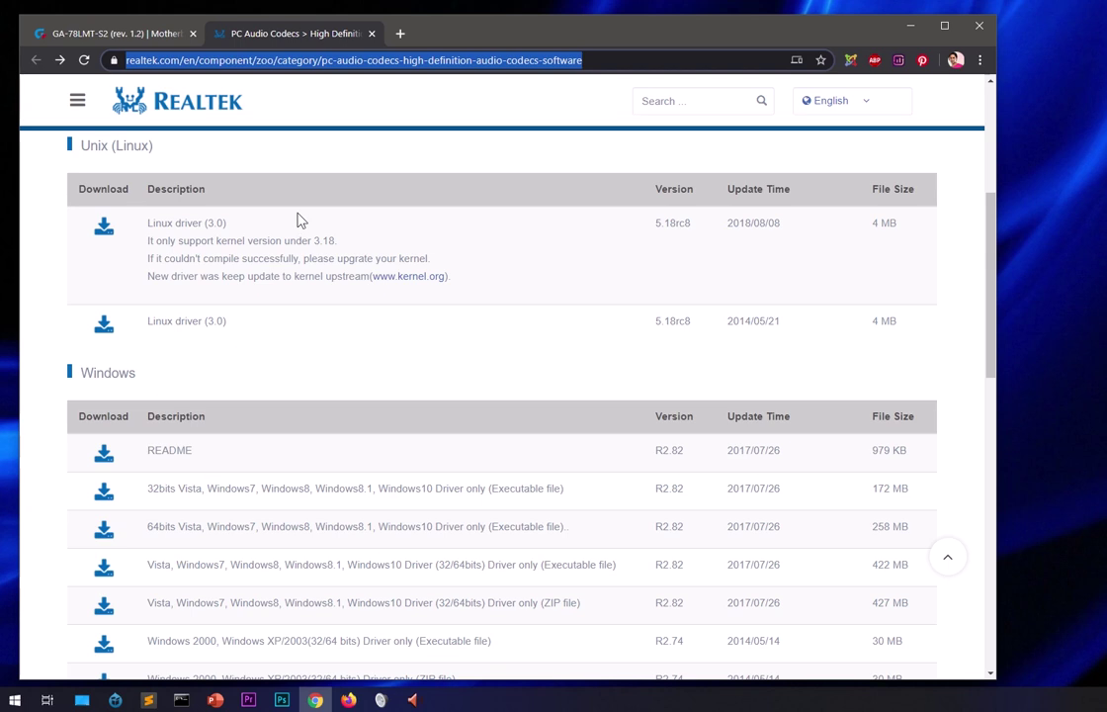
click(401, 36)
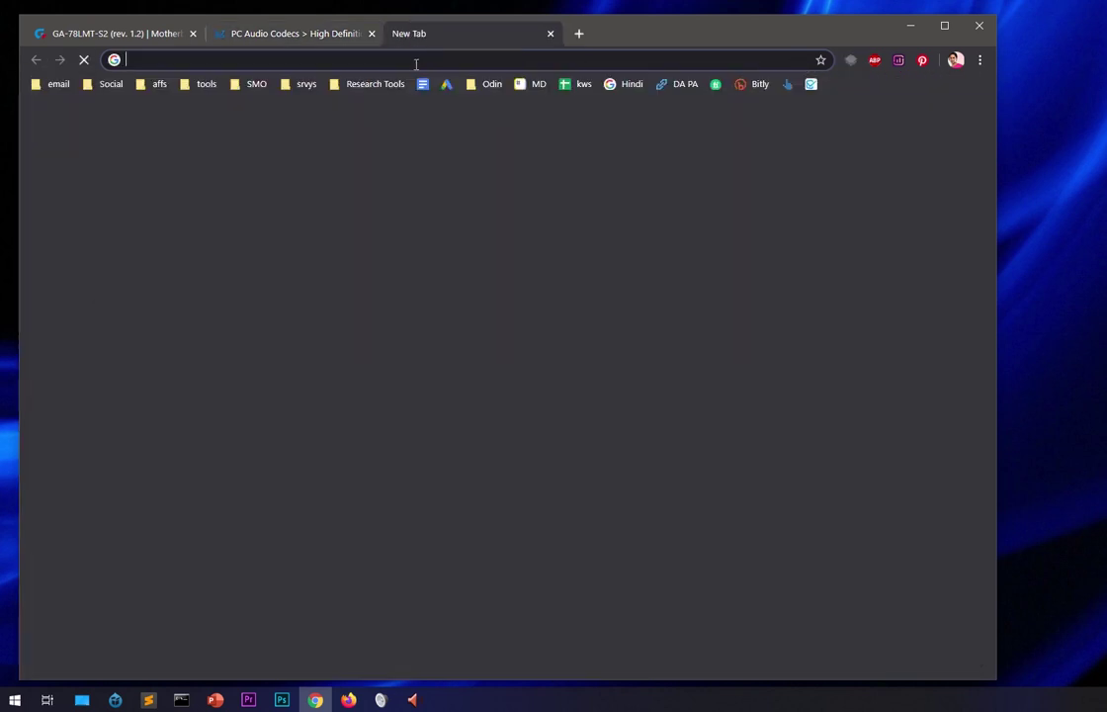
text(rea)
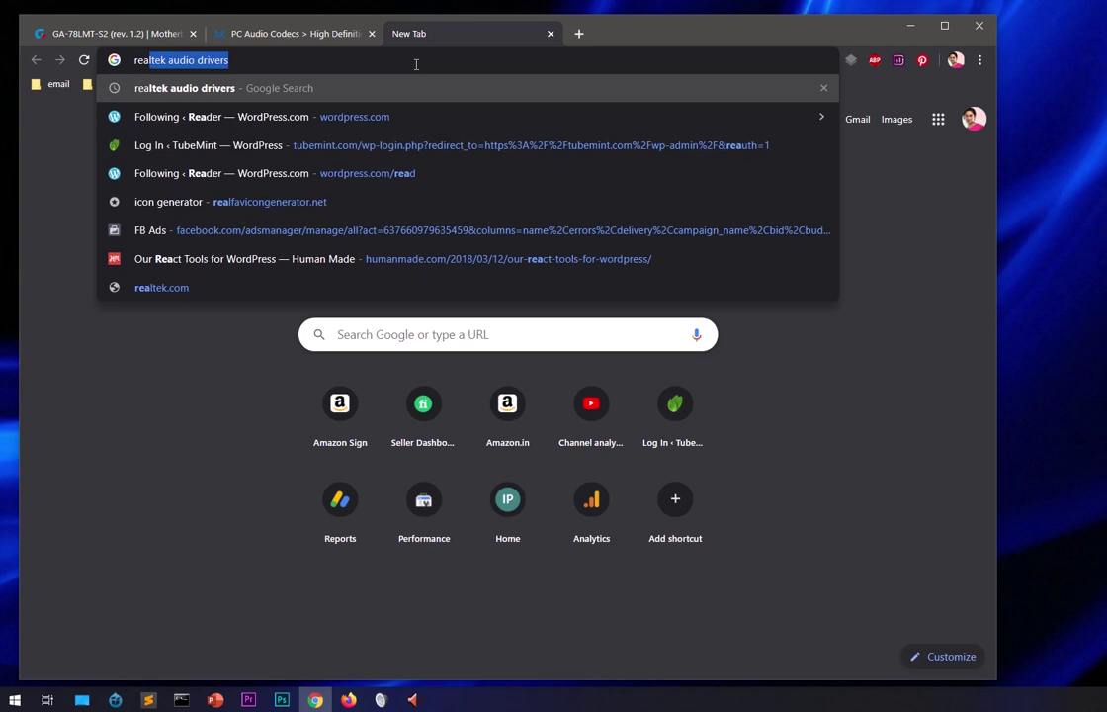
key(Right)
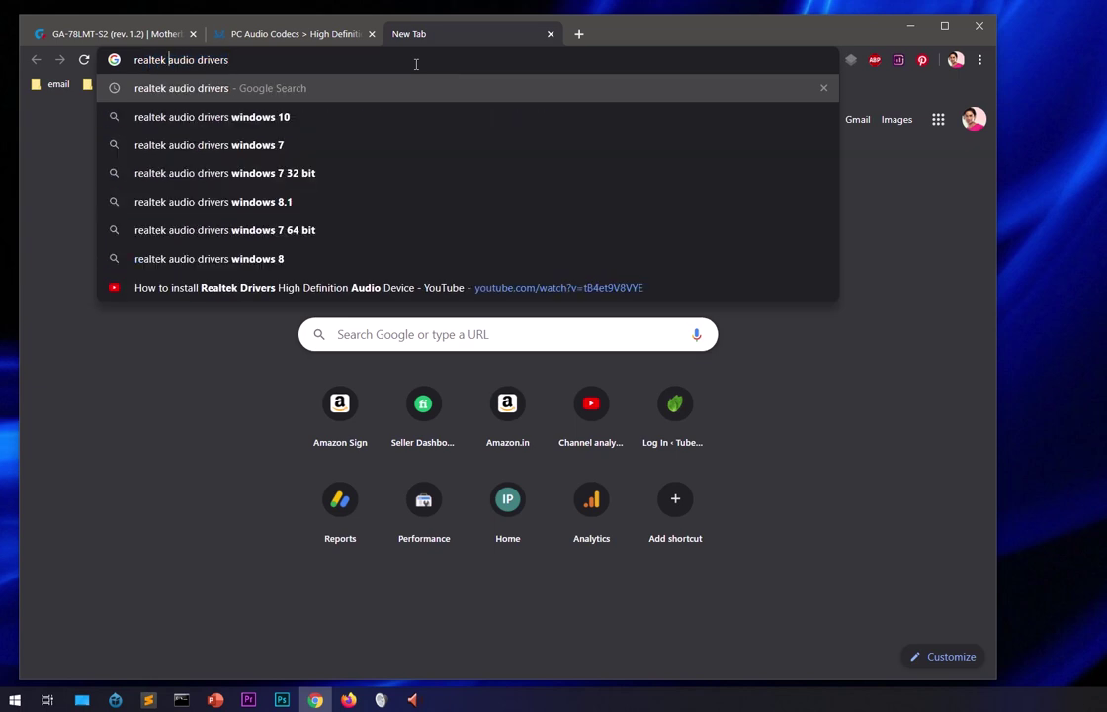
key(ctrl+Left)
key(ctrl+Left)
text(HD)
key(Return)
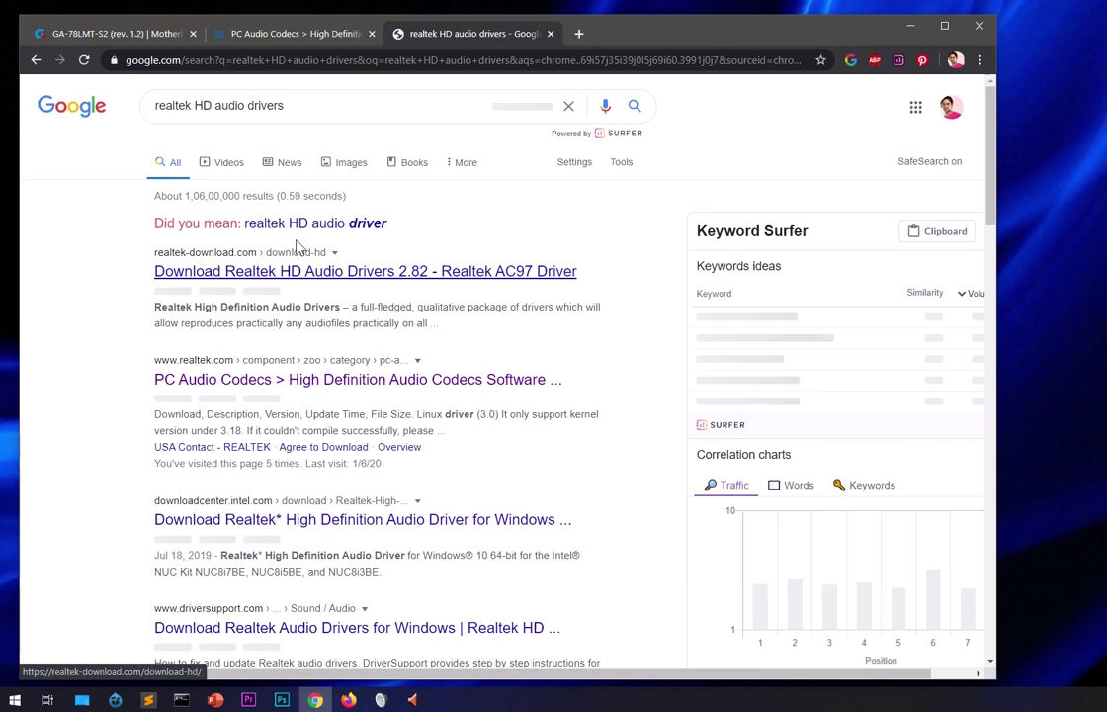
click(306, 235)
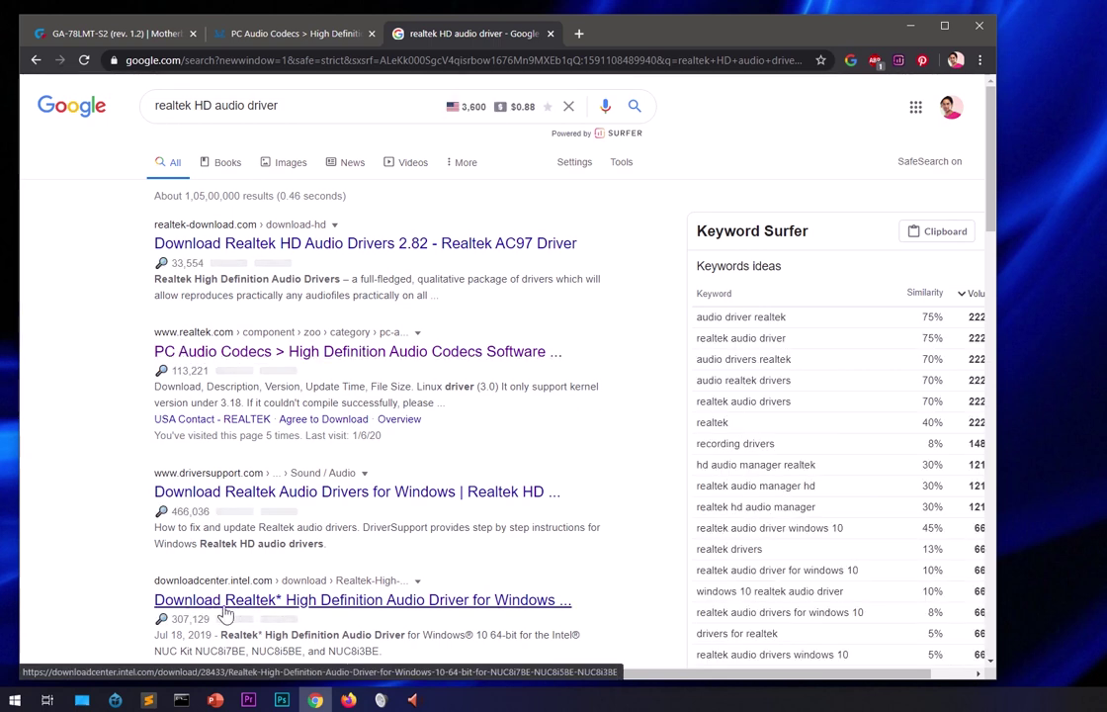
Open the Intel download and Realtek codecs results in tabs, then close the Google results tab.
middle_click(265, 605)
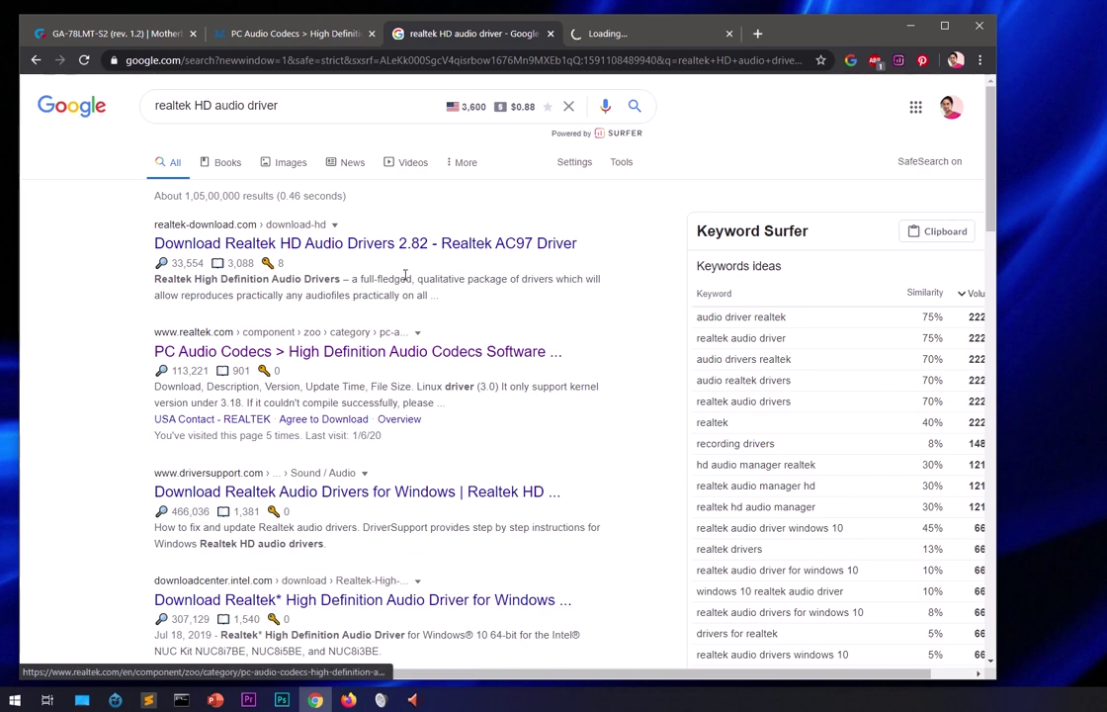
click(269, 360)
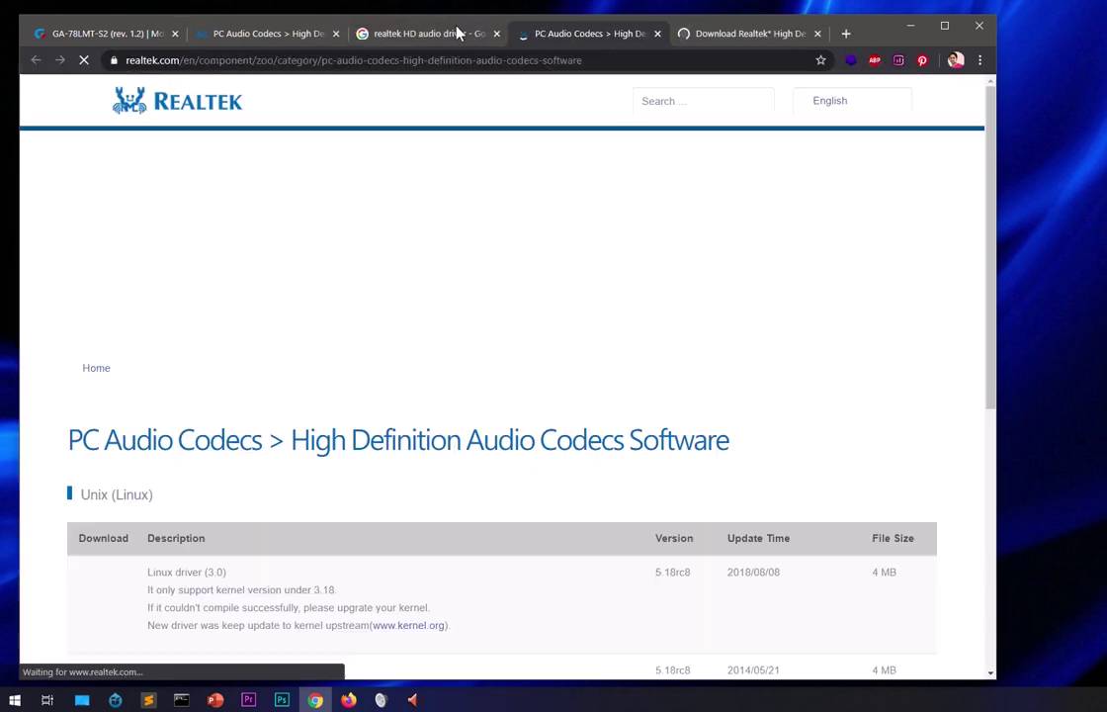
click(400, 29)
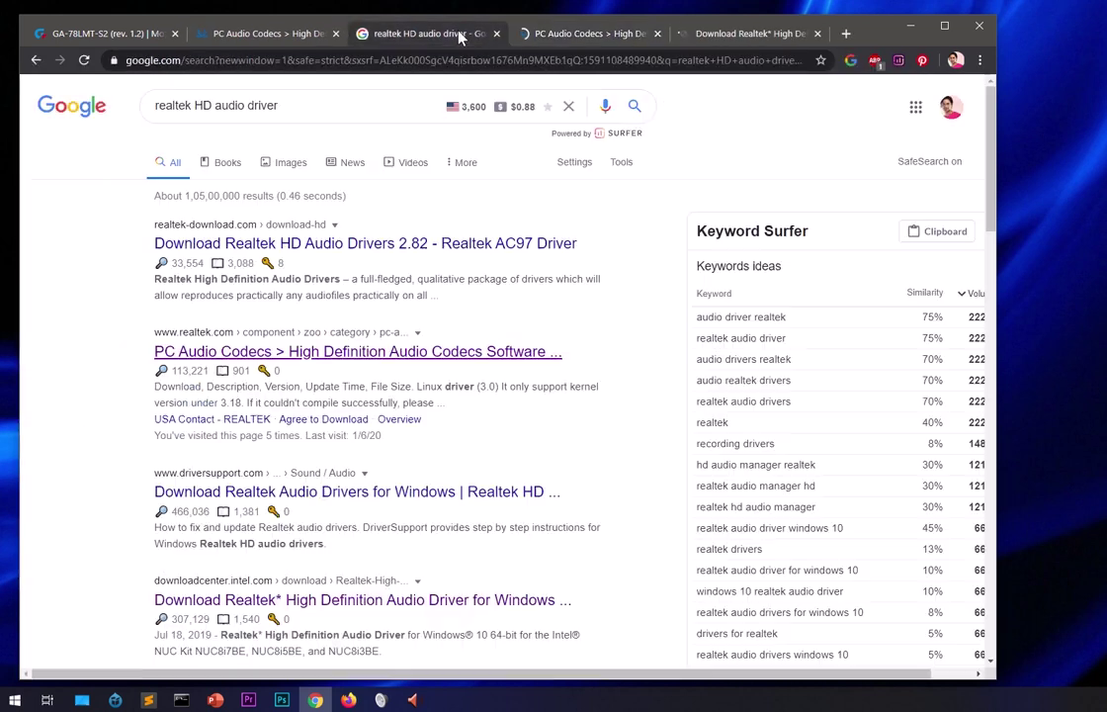
click(496, 34)
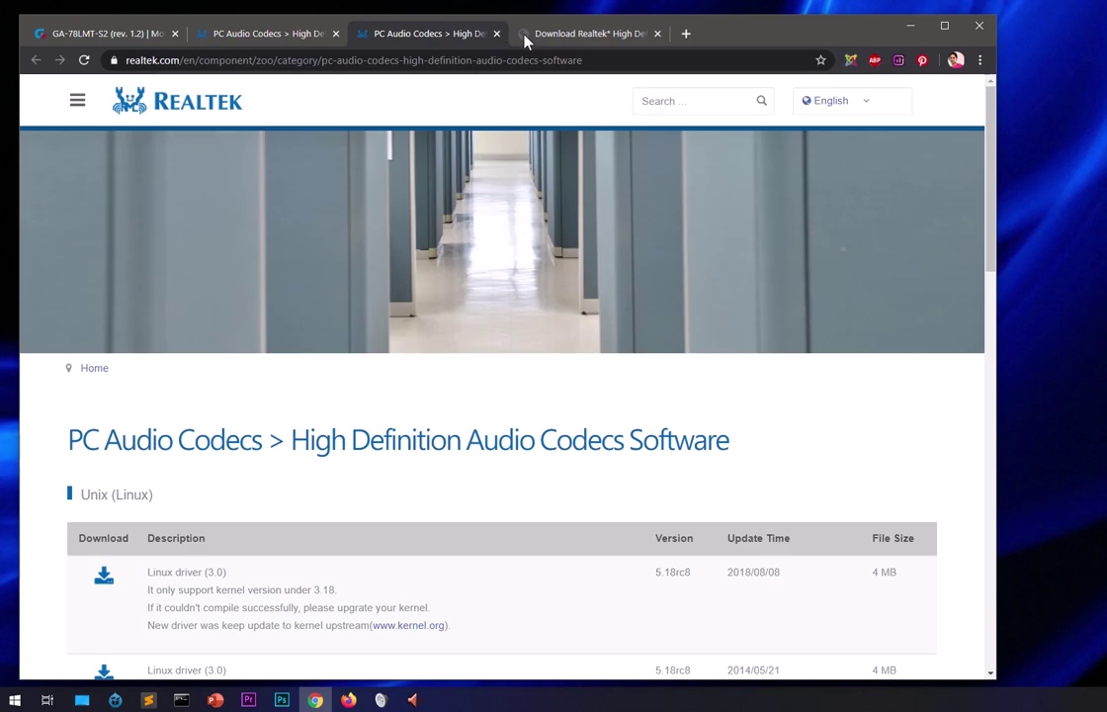
click(524, 37)
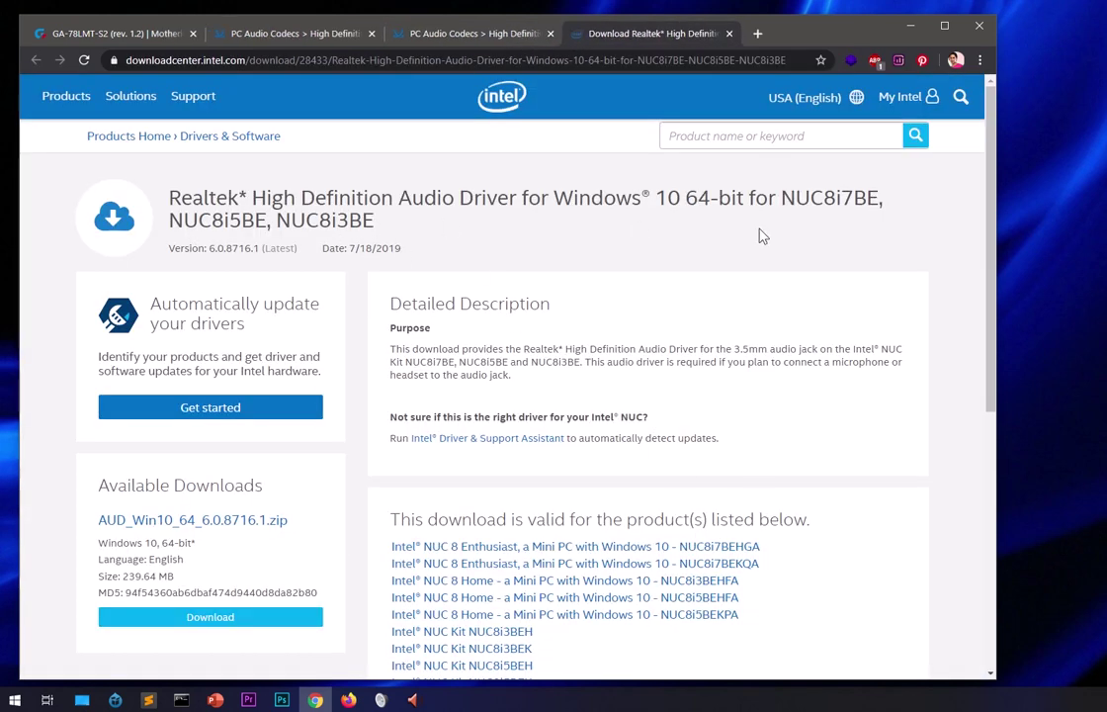
scroll(708, 397, down, 2)
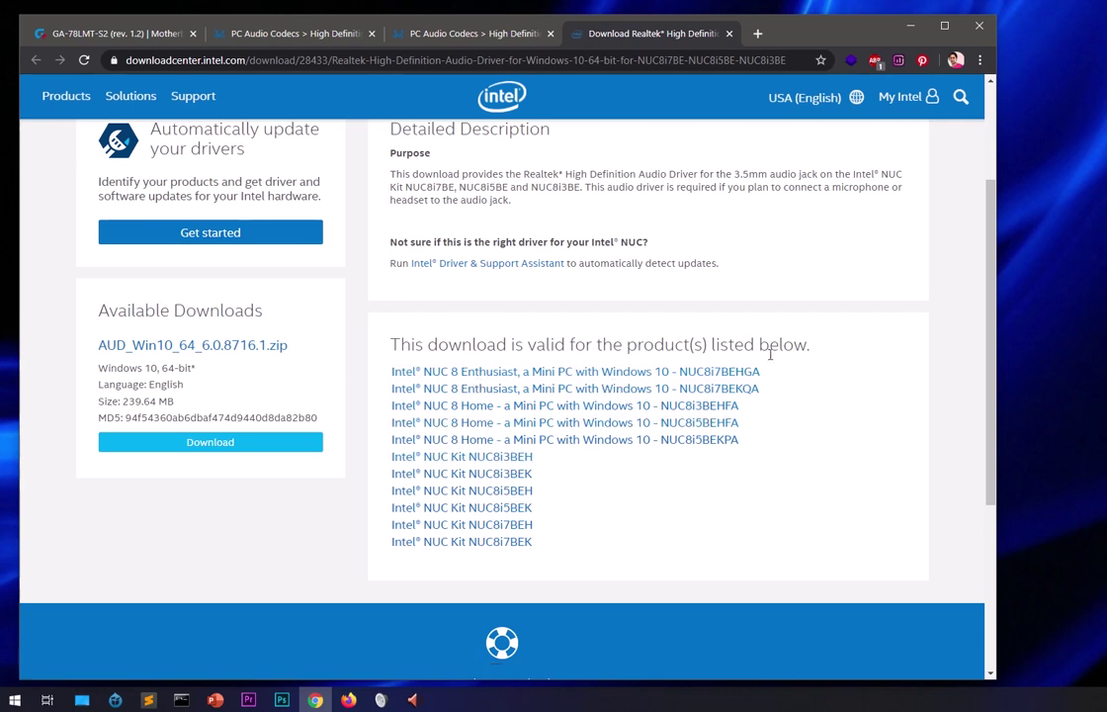
scroll(840, 365, up, 2)
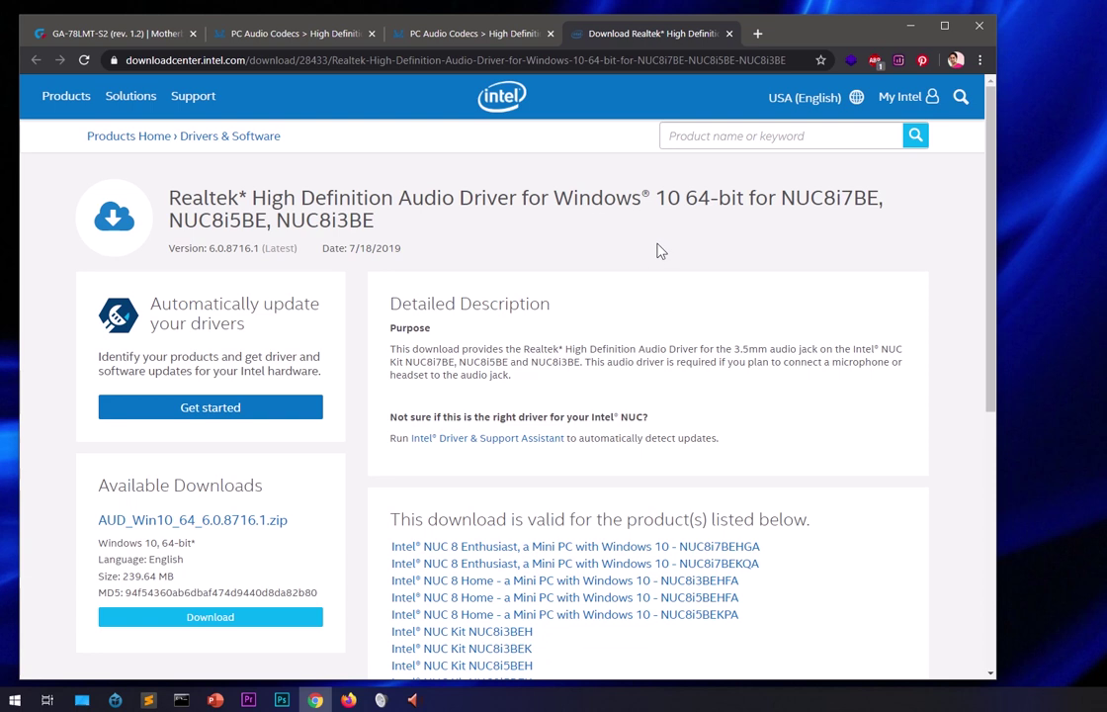
Switch to the Realtek PC Audio Codecs page and scroll down to its Windows driver table.
click(457, 36)
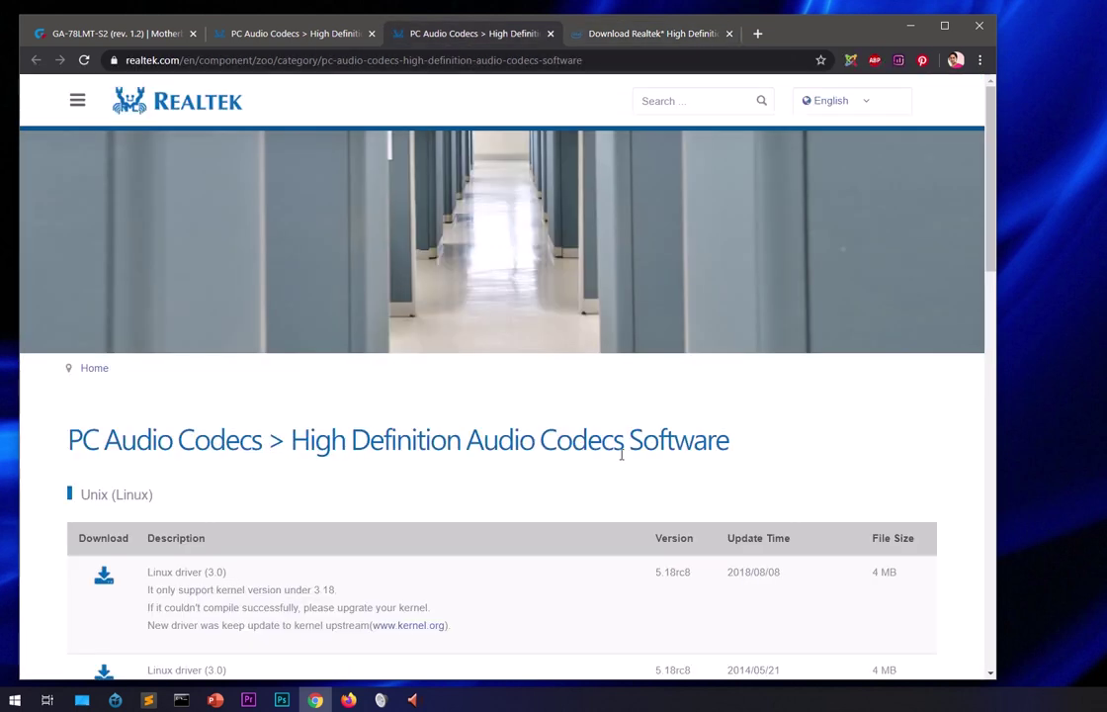
scroll(620, 452, down, 2)
scroll(624, 459, down, 4)
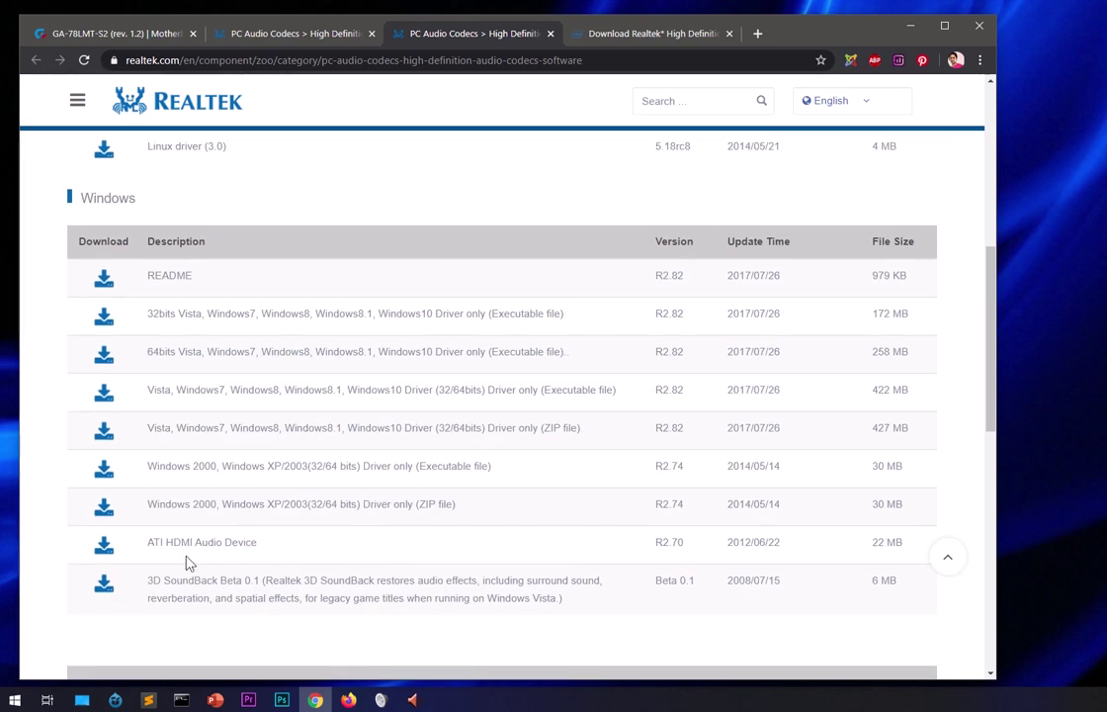
click(435, 61)
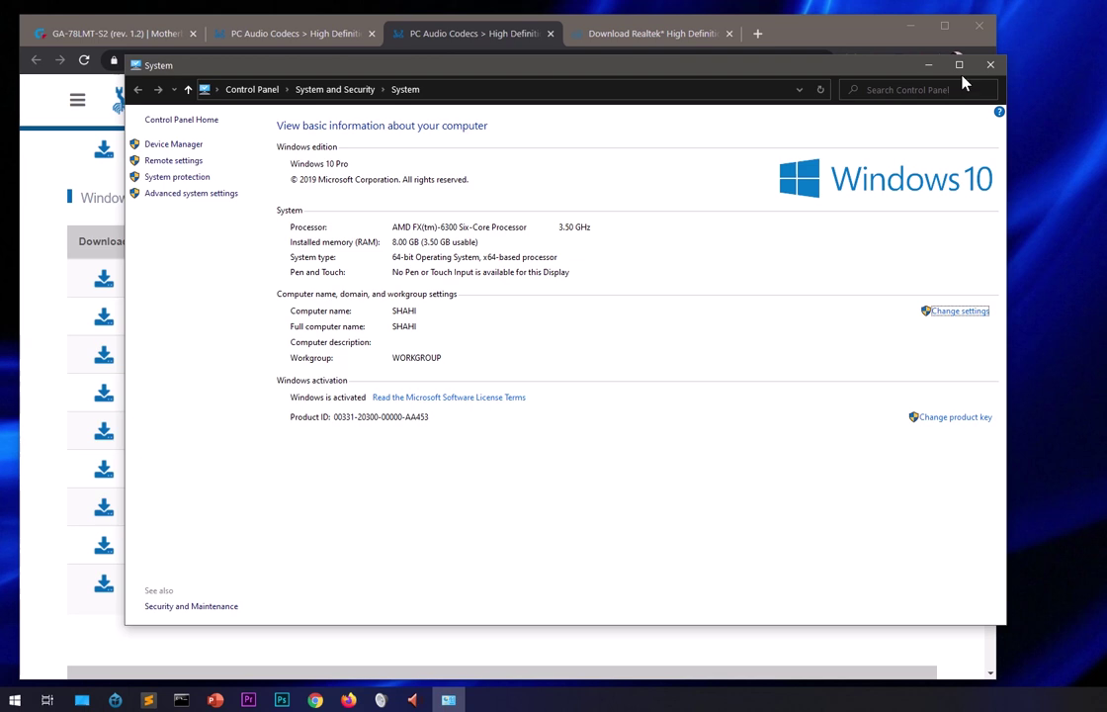
Close the System window after confirming 64-bit Windows 10 Pro.
click(988, 66)
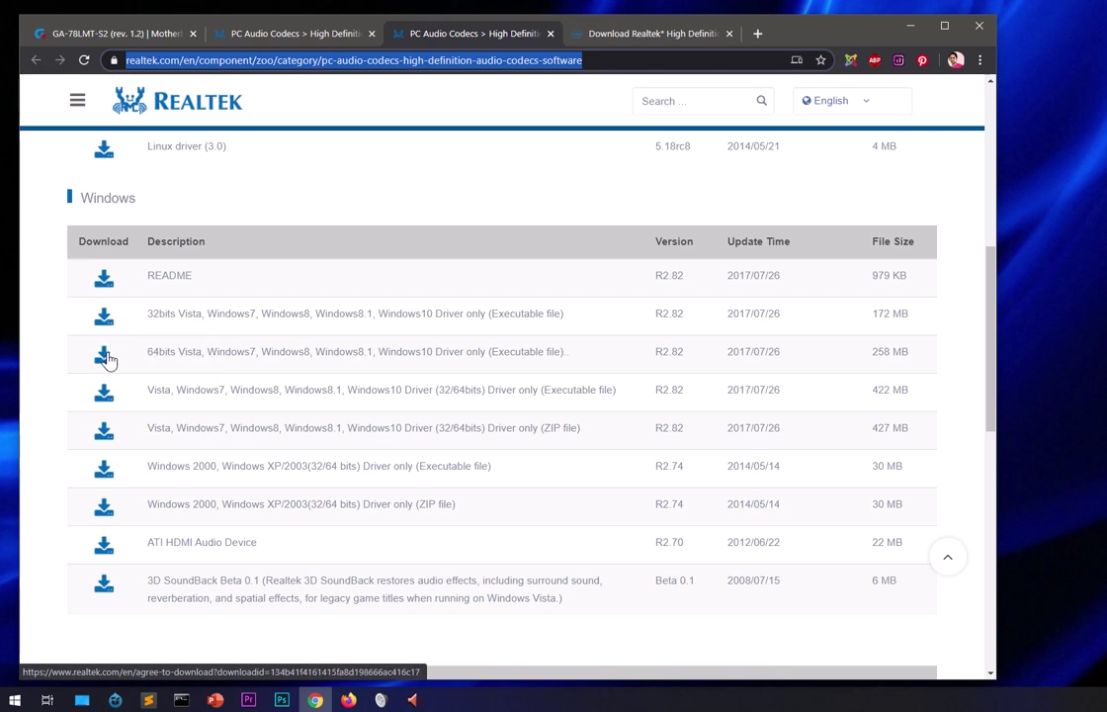
Start the 64-bit Windows driver download, accept the terms, and enter an e-mail address.
click(107, 358)
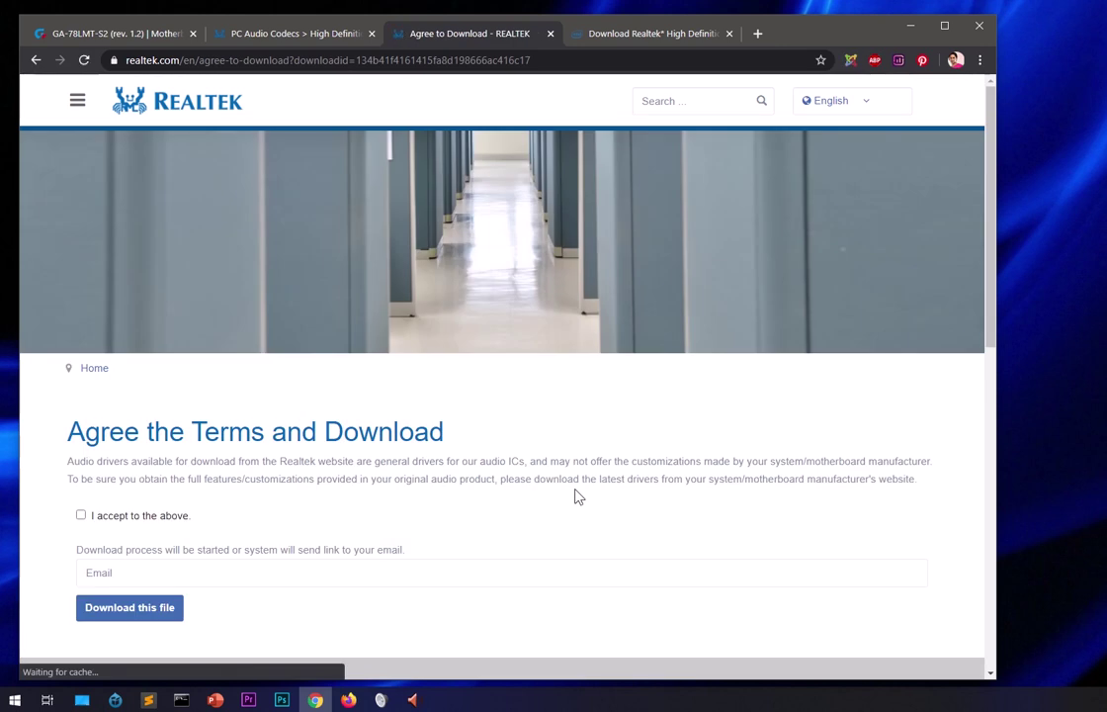
click(148, 516)
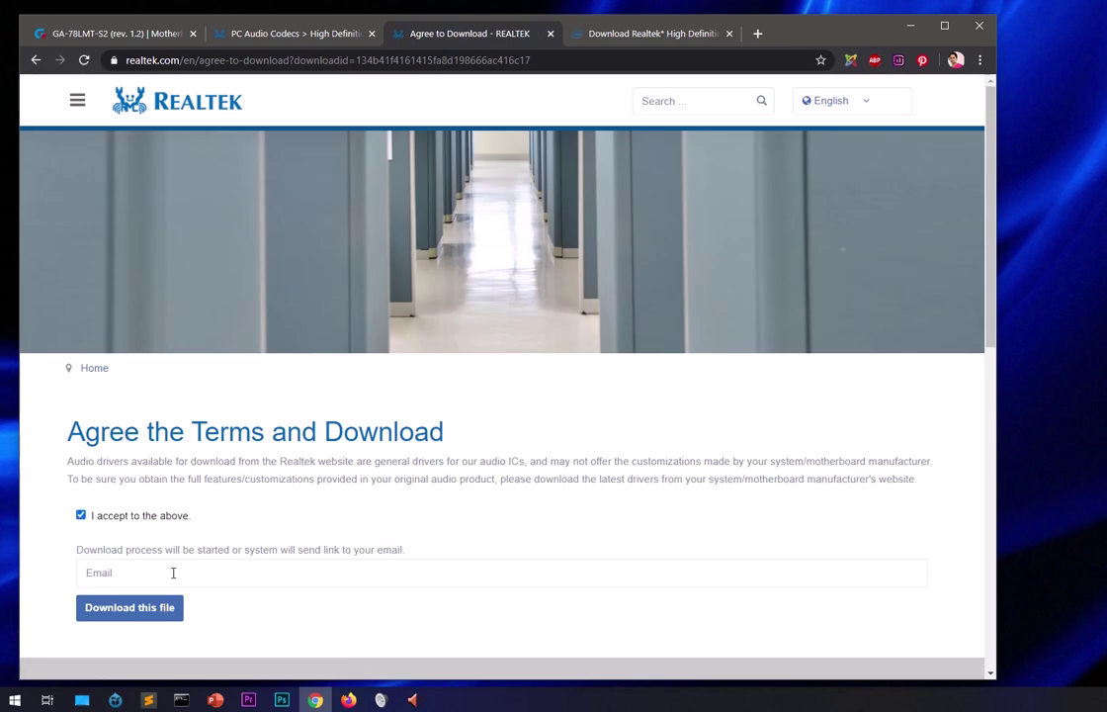
click(171, 571)
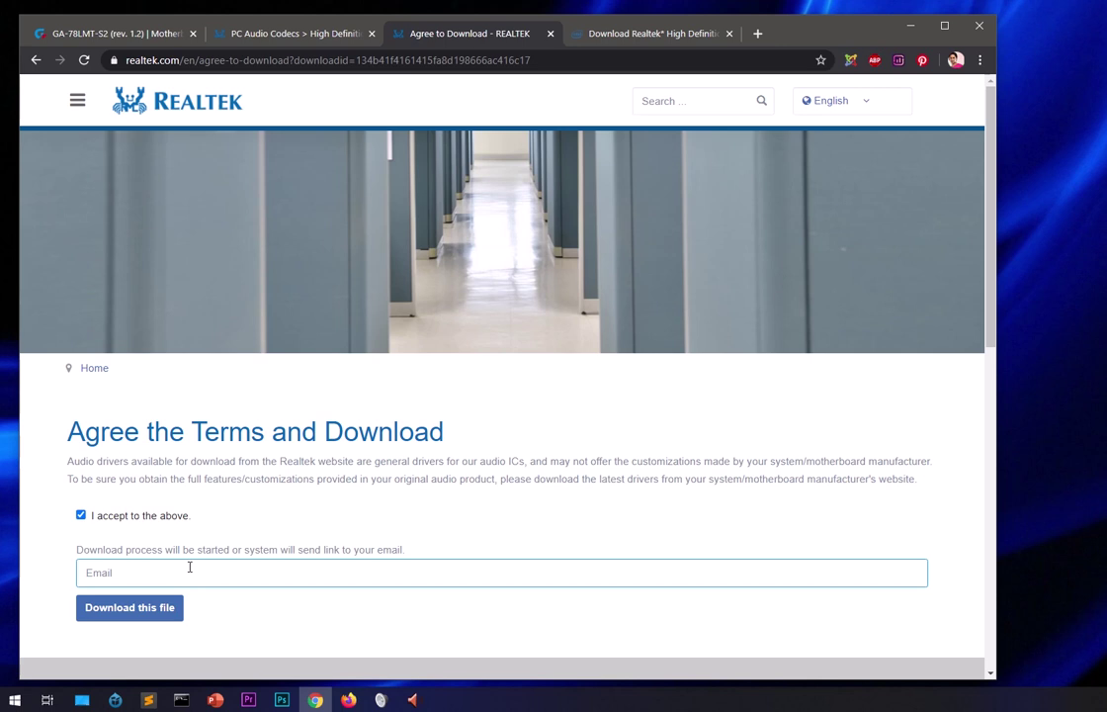
Submit the download request, enter captcha code '11', and bring Realtek HD Audio Manager forward.
click(164, 610)
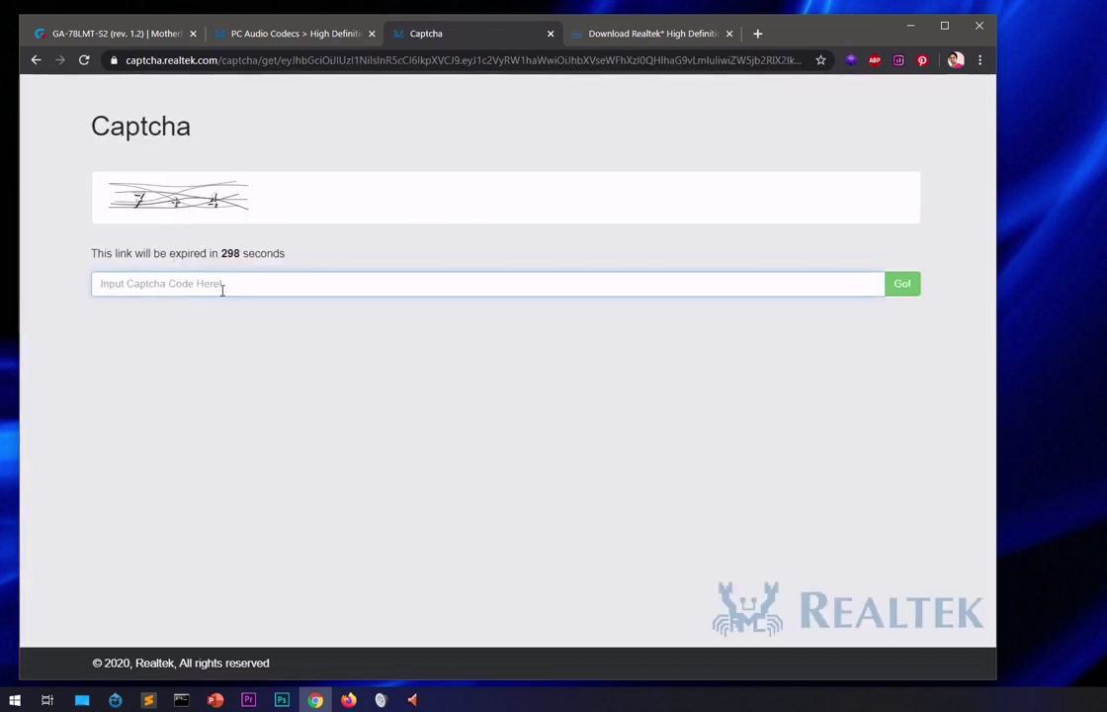
text(11)
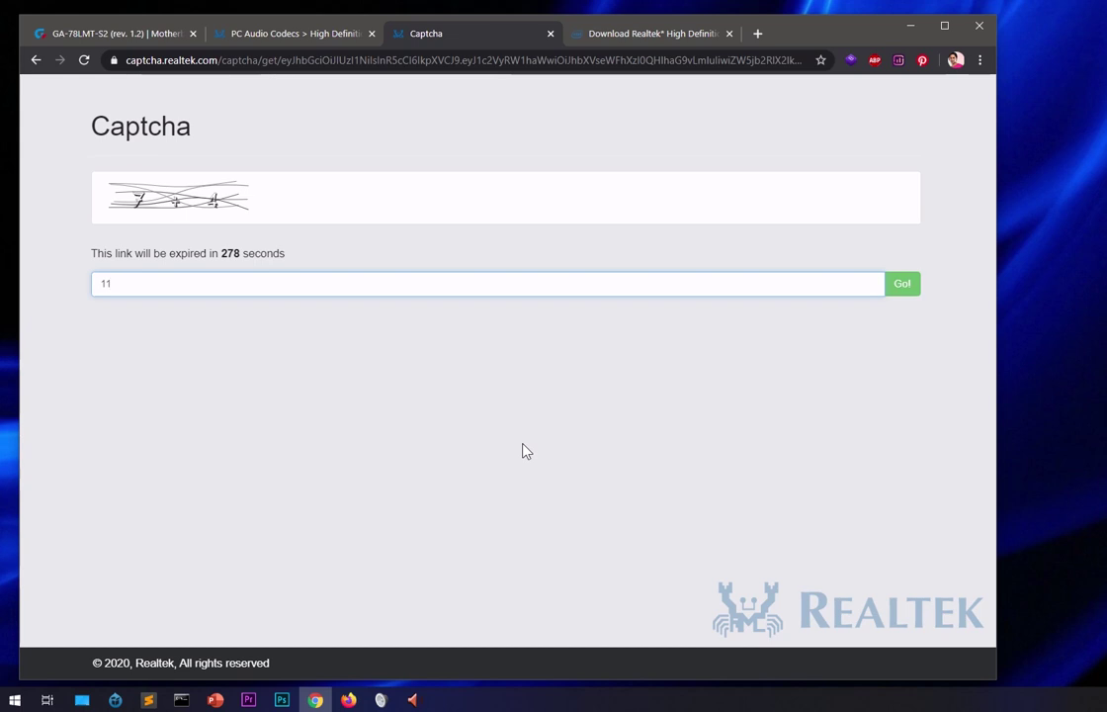
click(415, 699)
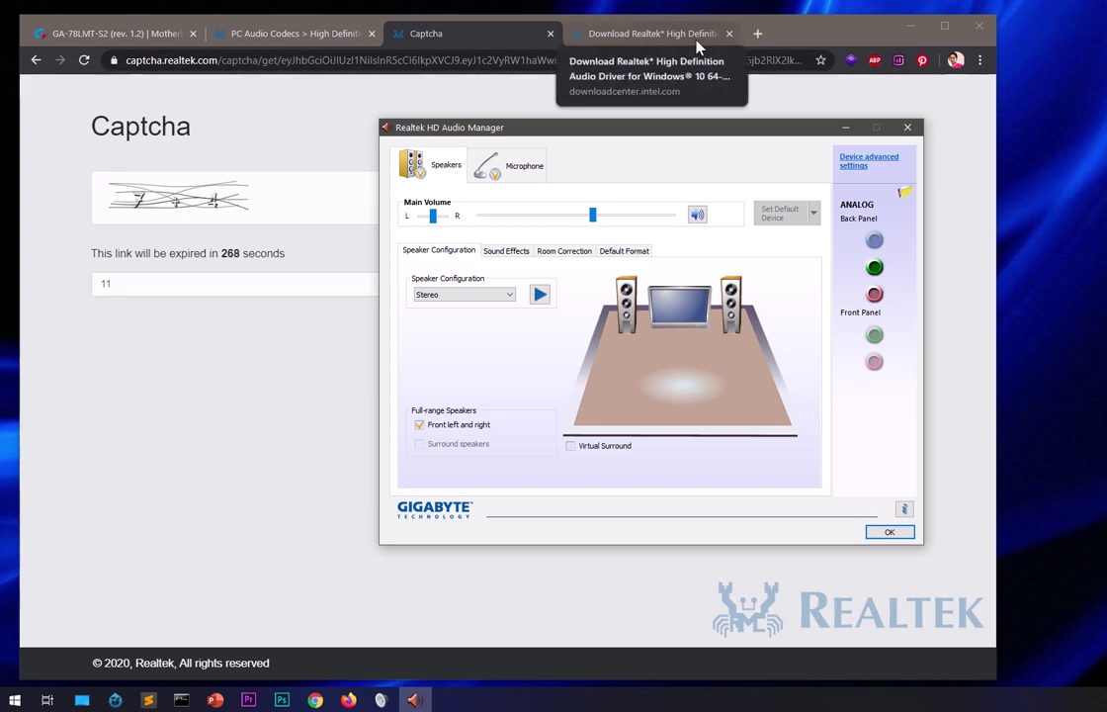
Search Google in a new tab for 'realtek hd audio manager'.
click(653, 33)
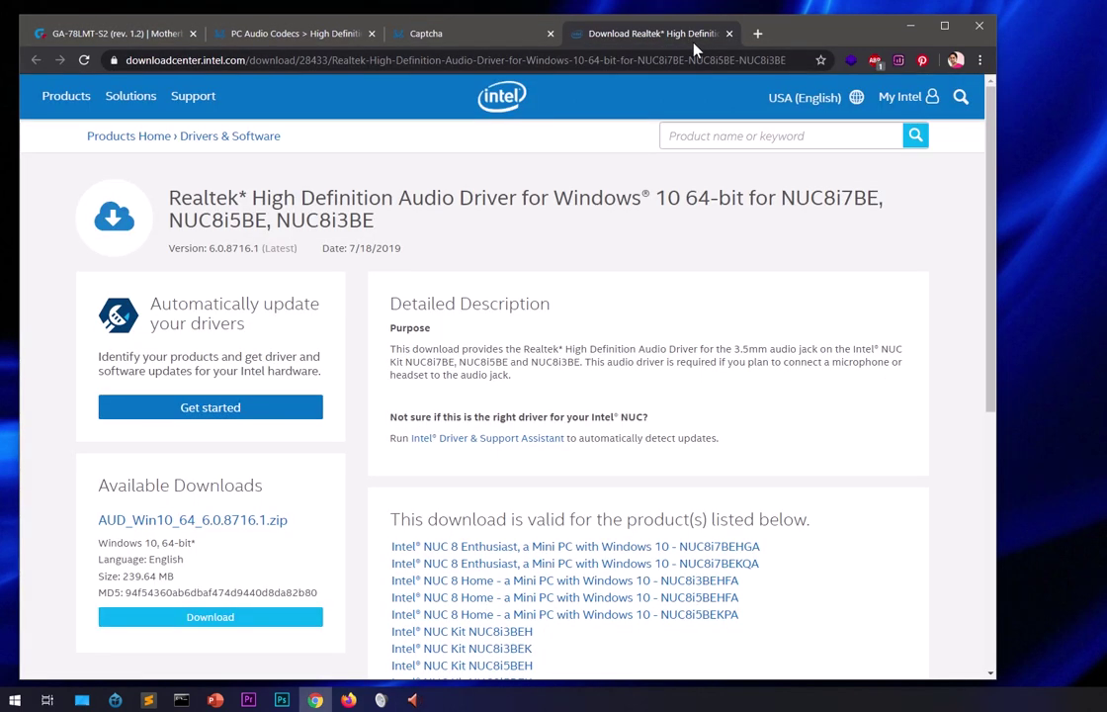
click(757, 35)
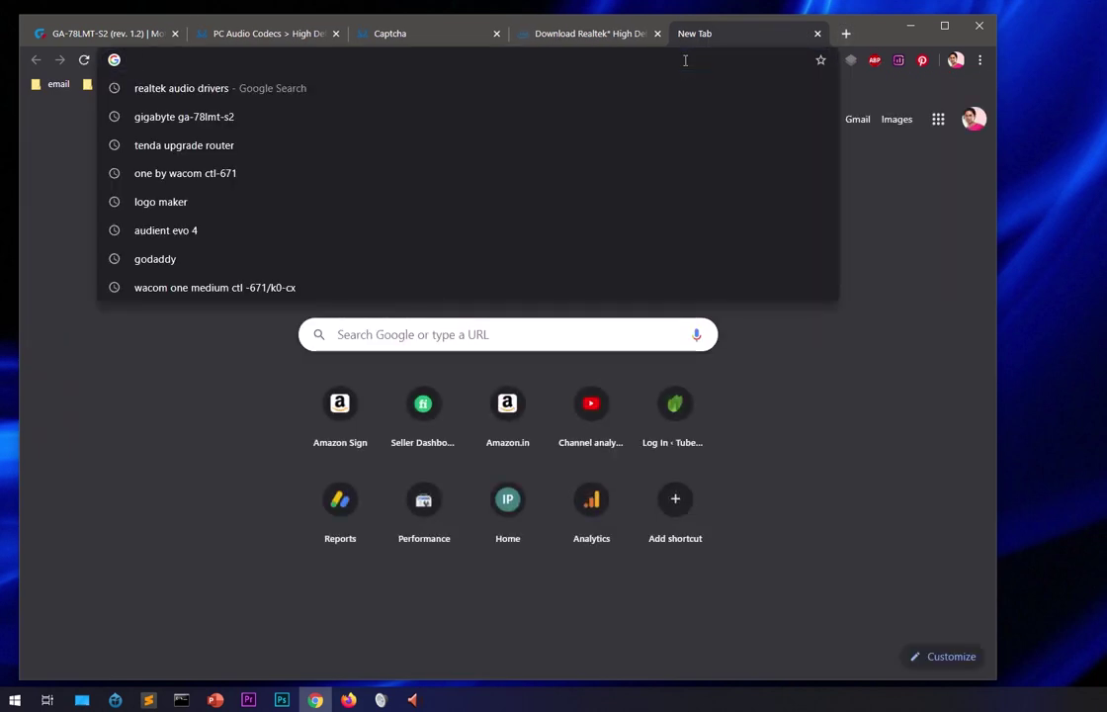
text(rea)
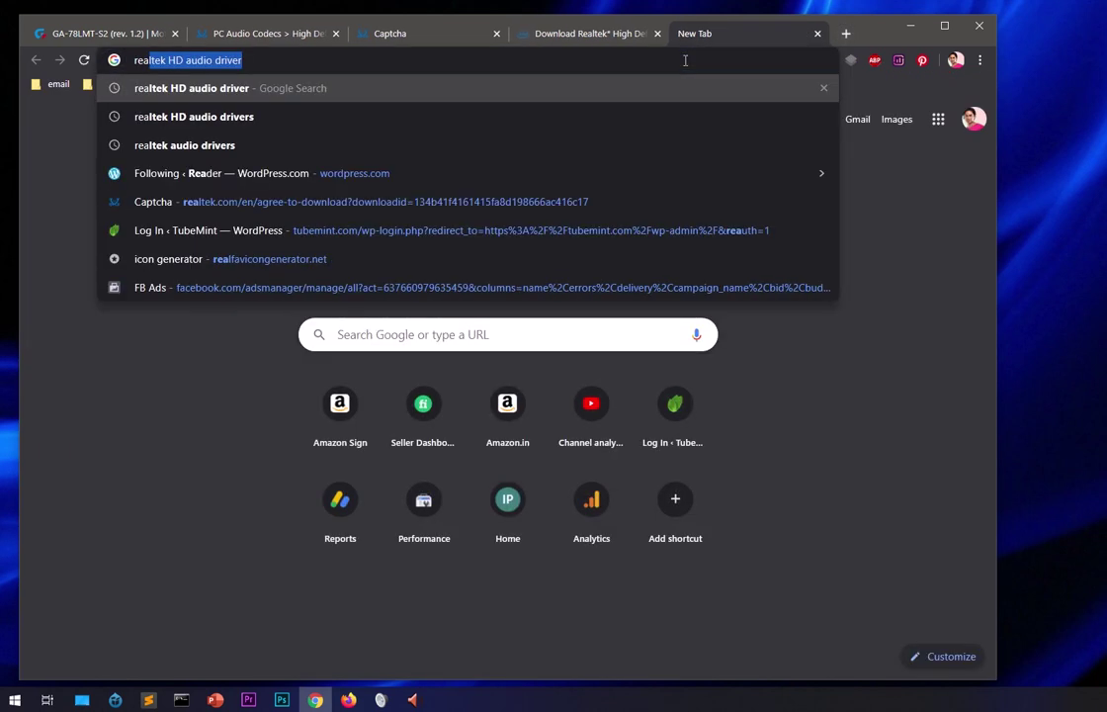
key(Right)
key(BackSpace)
key(BackSpace)
key(BackSpace)
key(BackSpace)
key(BackSpace)
key(BackSpace)
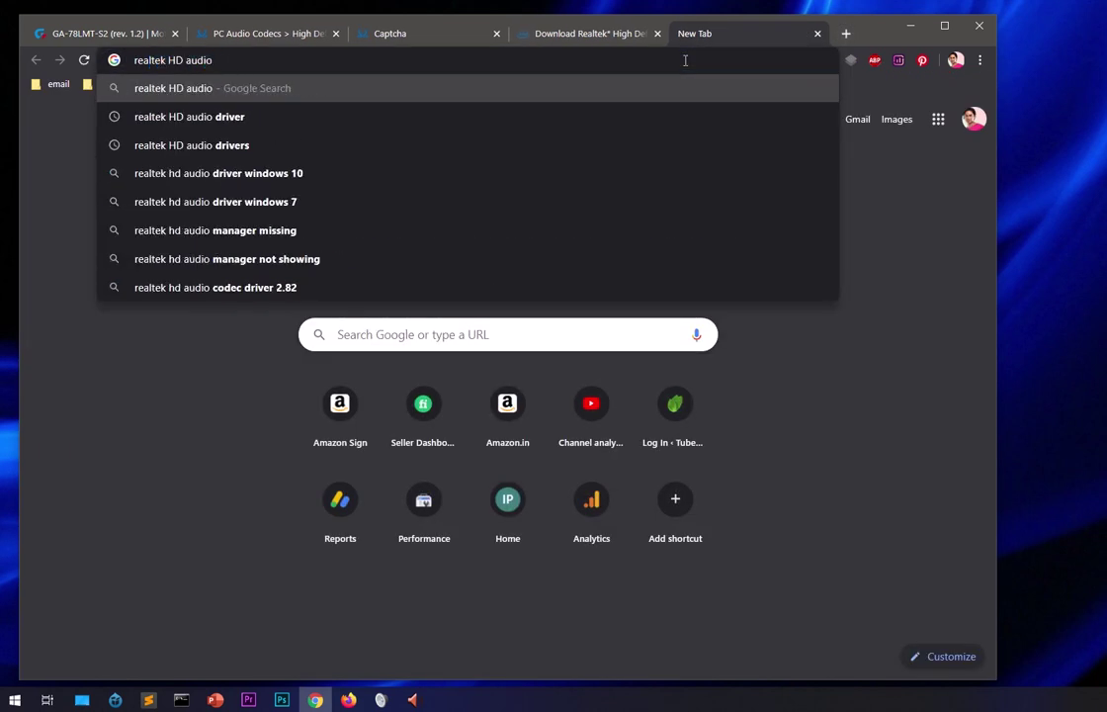
text(maga)
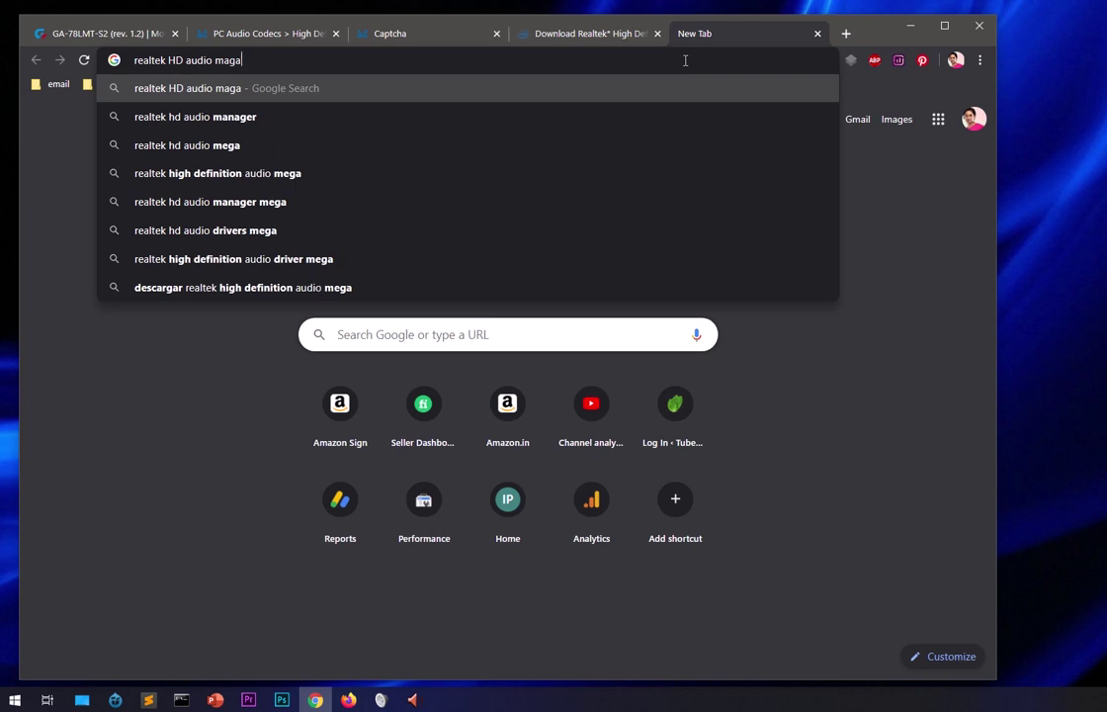
key(Down)
key(Return)
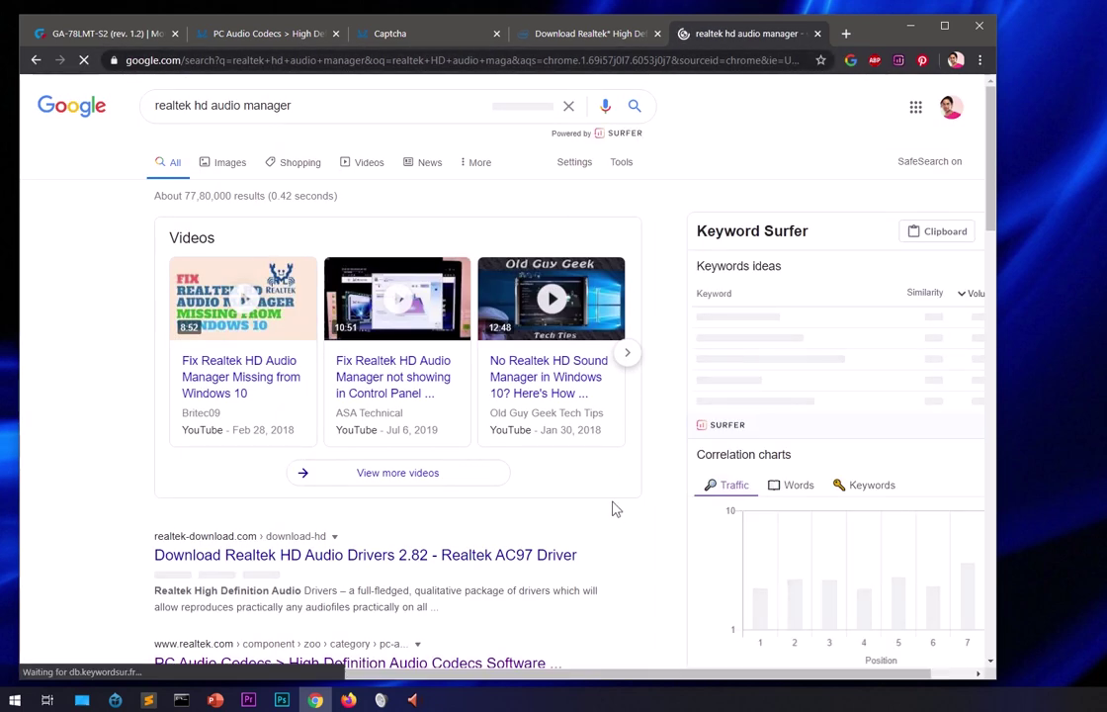
Open the FileHorse Realtek HD Audio Manager result in a background tab and switch to it.
scroll(613, 508, down, 4)
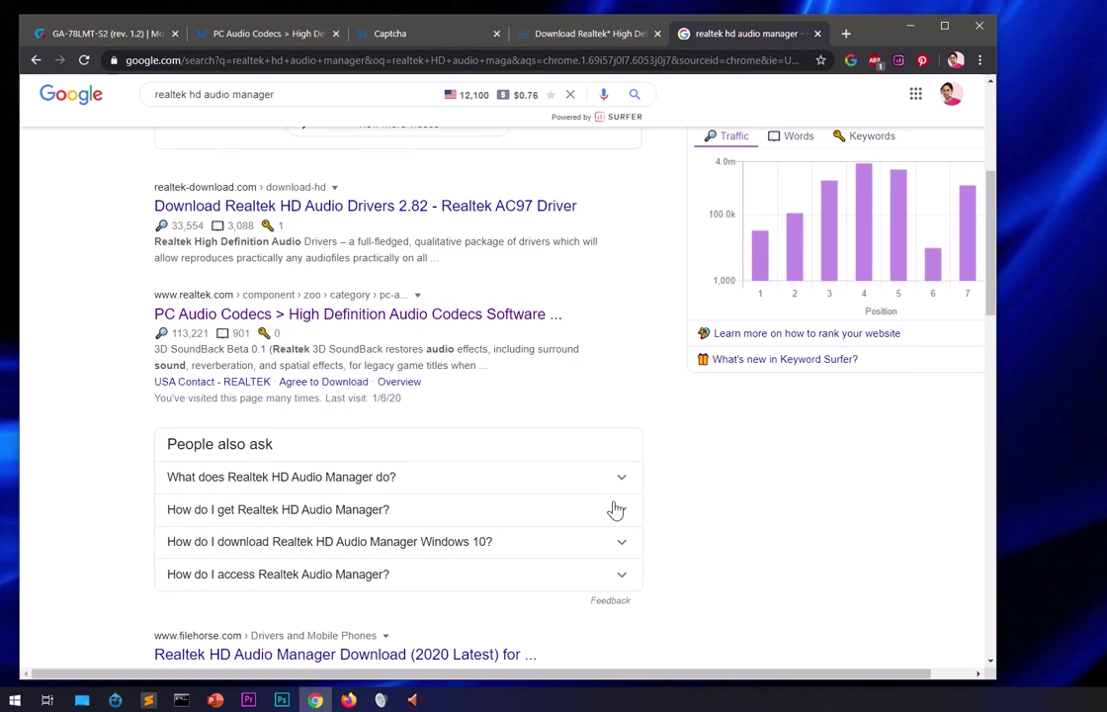
scroll(614, 509, down, 2)
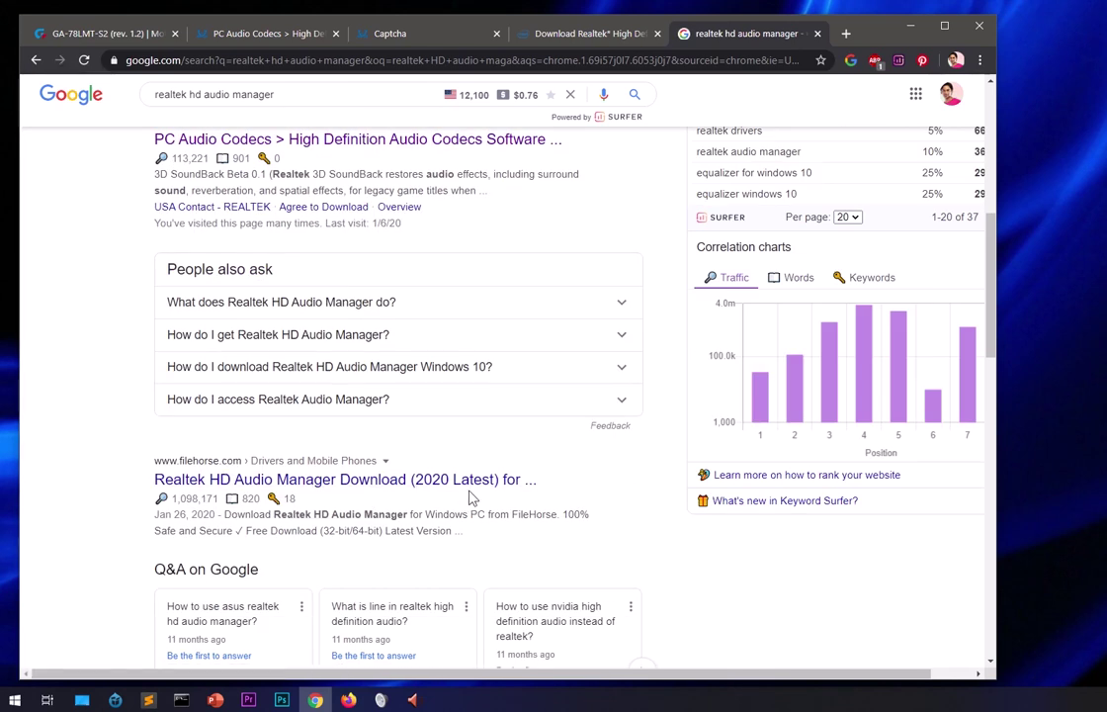
middle_click(405, 480)
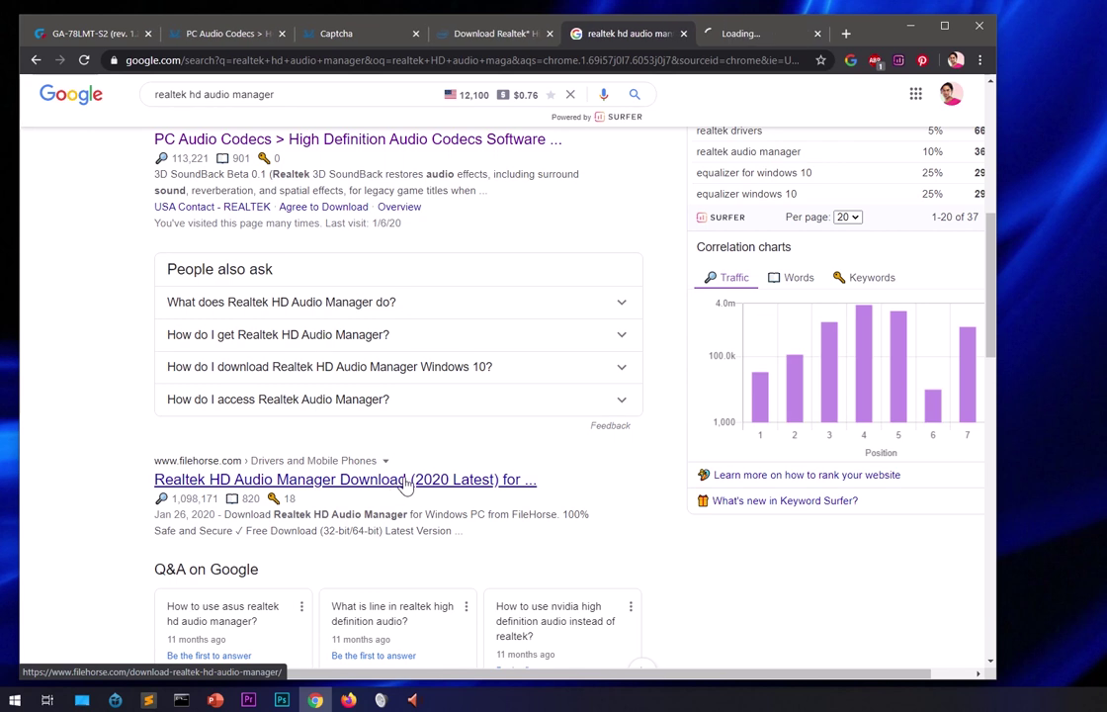
scroll(431, 465, down, 4)
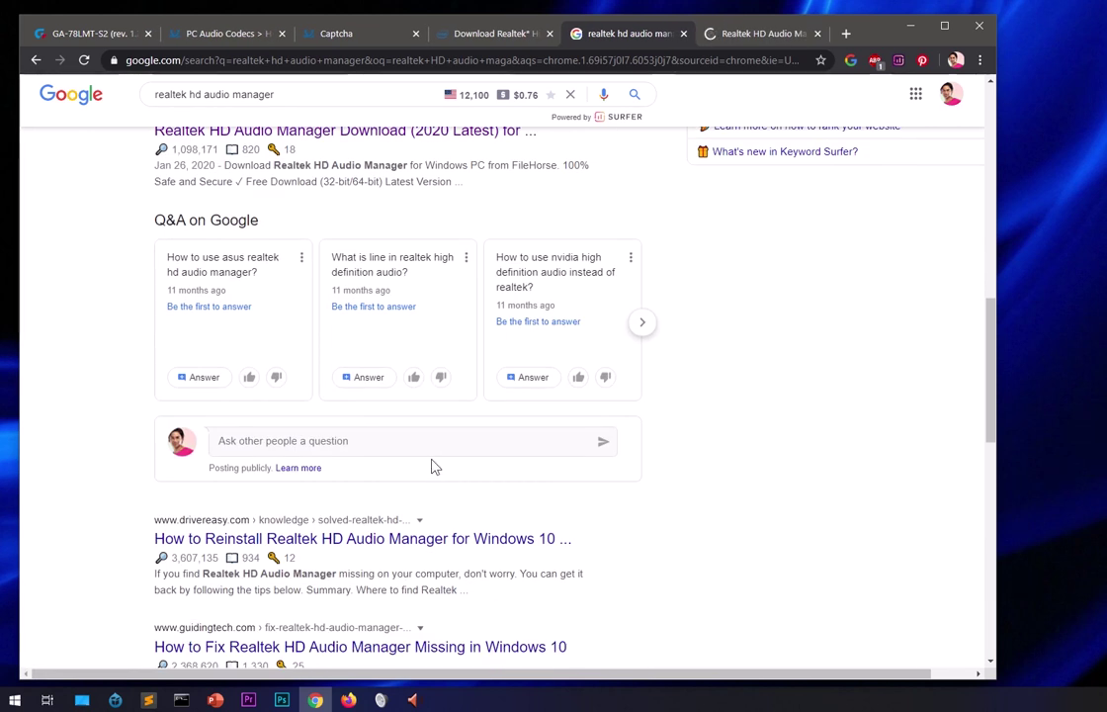
scroll(431, 465, down, 2)
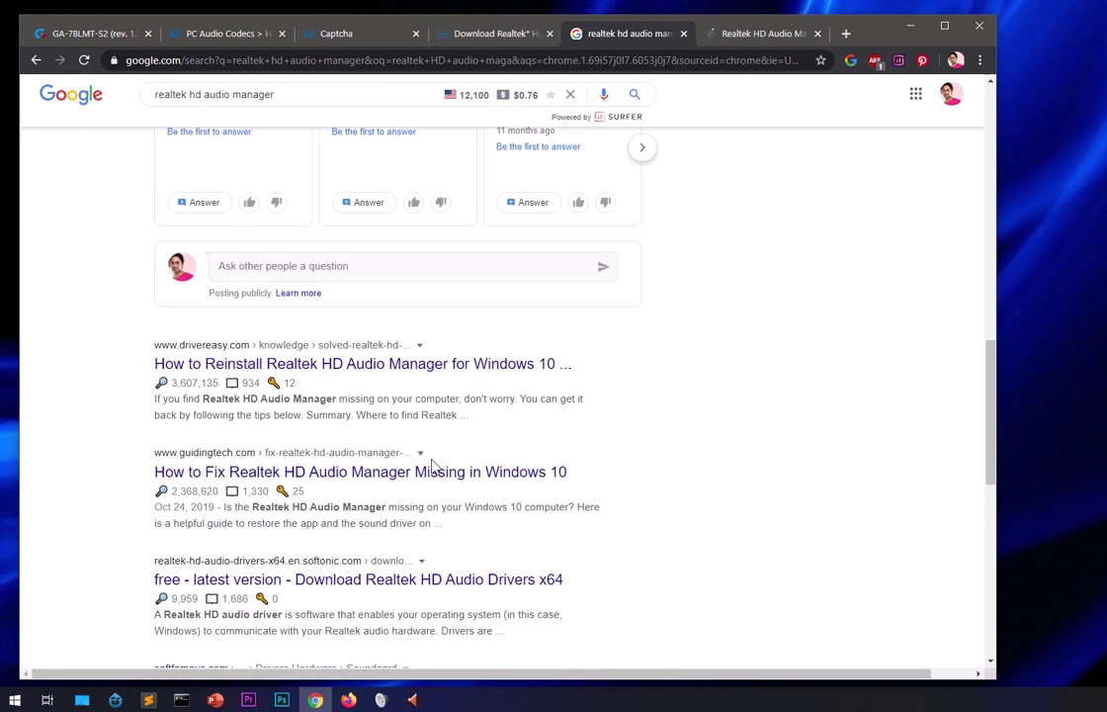
scroll(432, 462, down, 3)
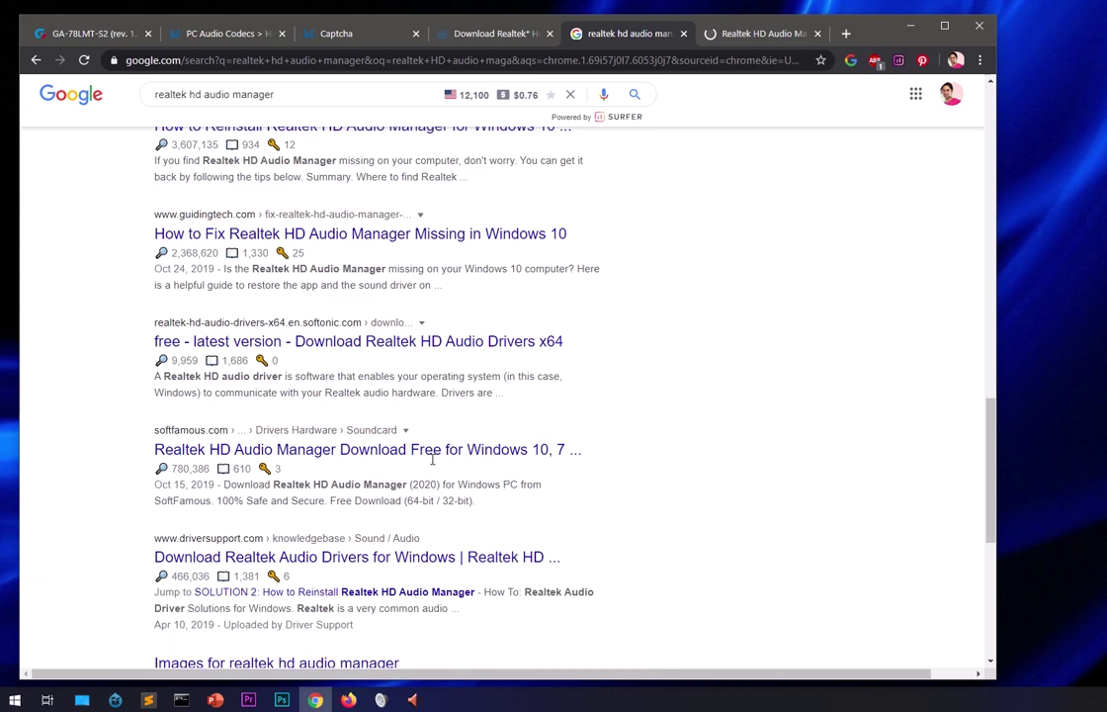
scroll(432, 461, down, 5)
scroll(432, 464, up, 10)
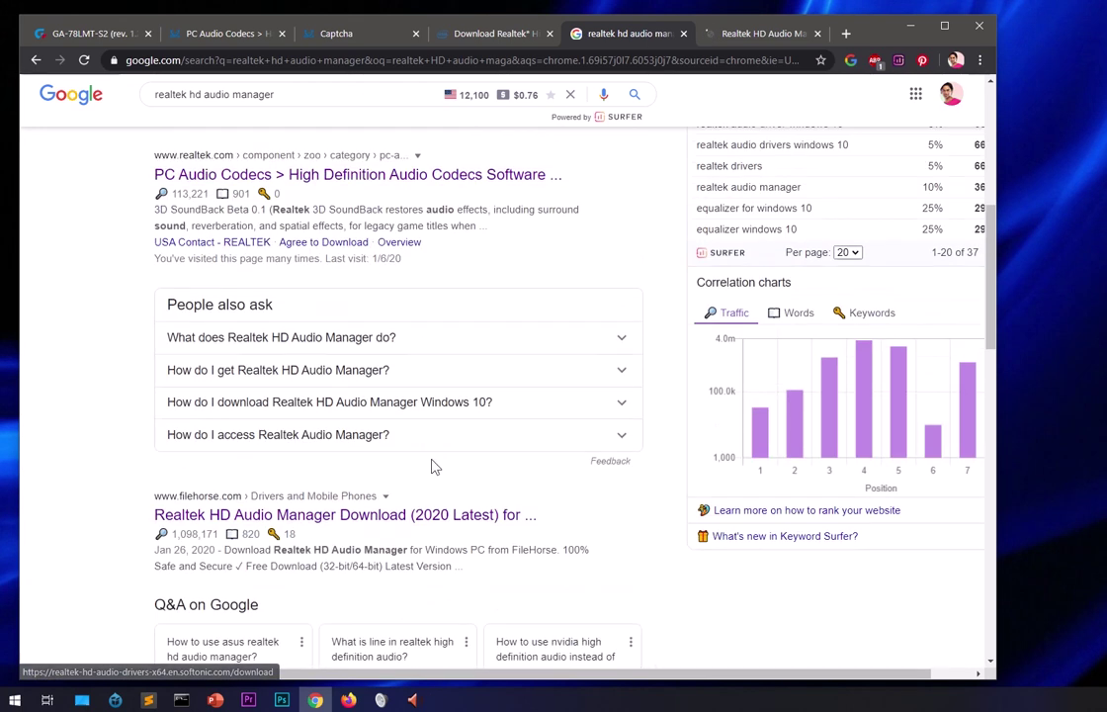
scroll(432, 464, up, 5)
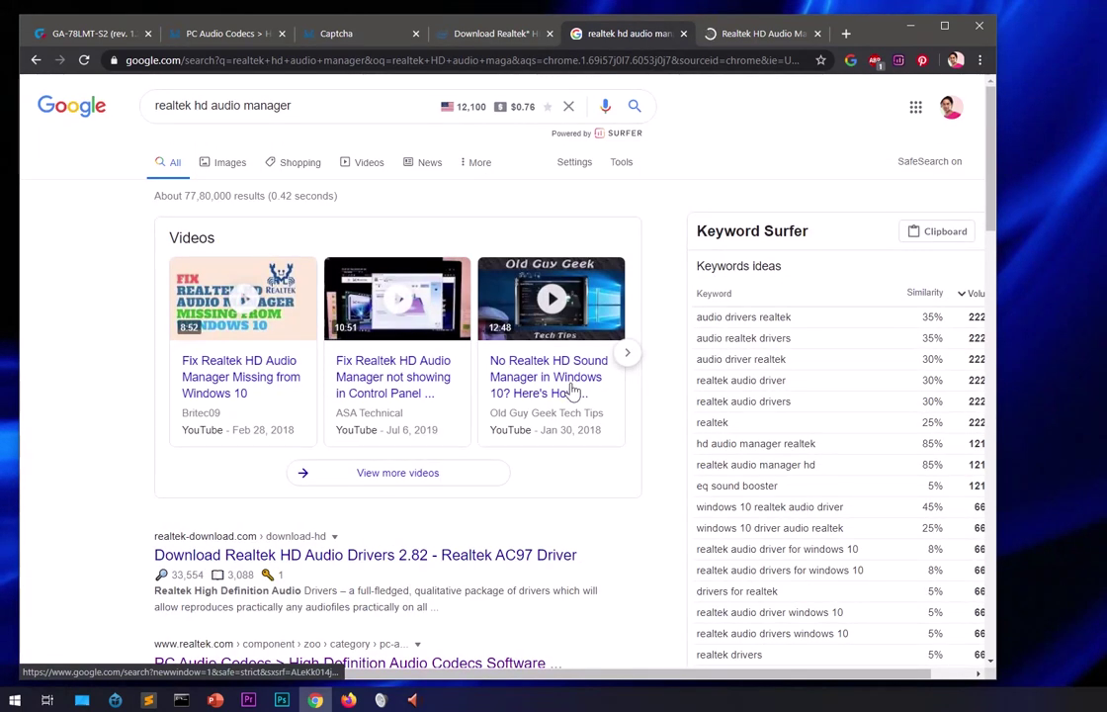
click(726, 40)
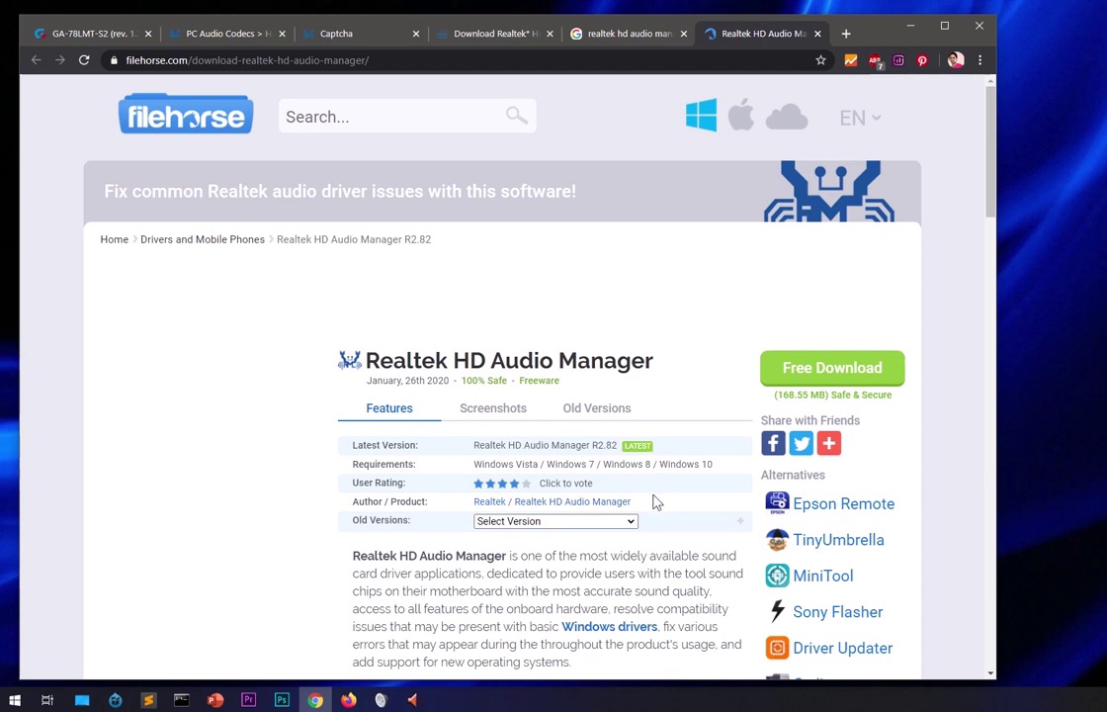
Download the 2.9 MB Realtek HD Audio Manager R2.82 installer from FileHorse.
drag(473, 464, 705, 466)
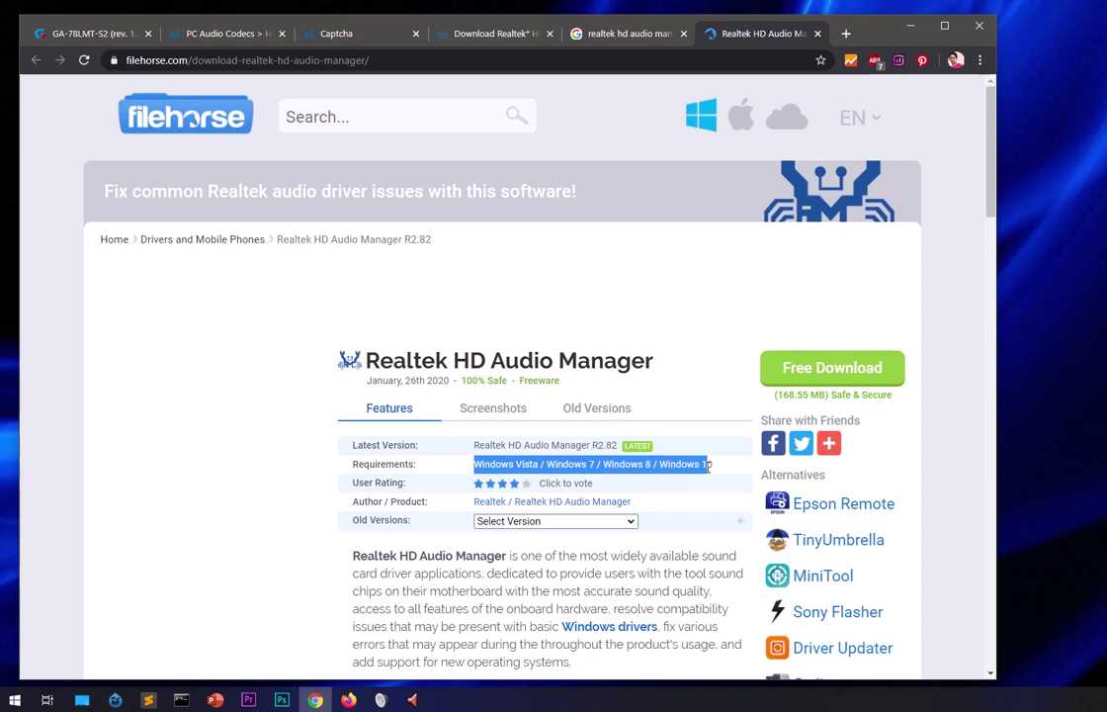
click(692, 285)
scroll(803, 299, down, 3)
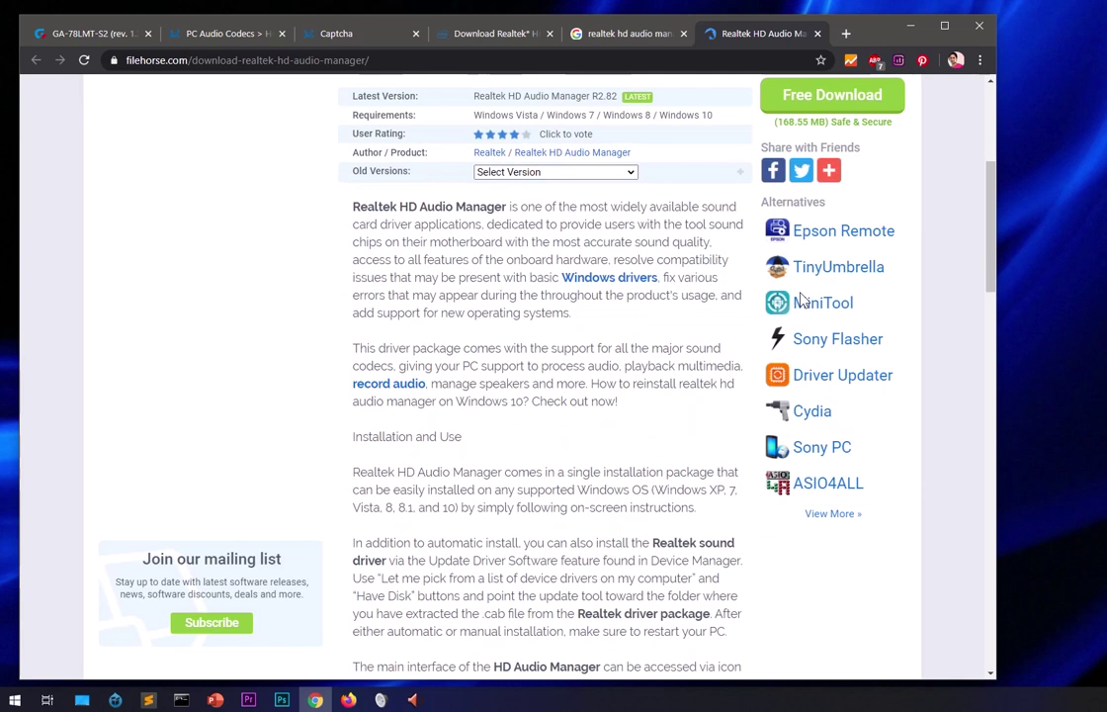
scroll(801, 302, up, 3)
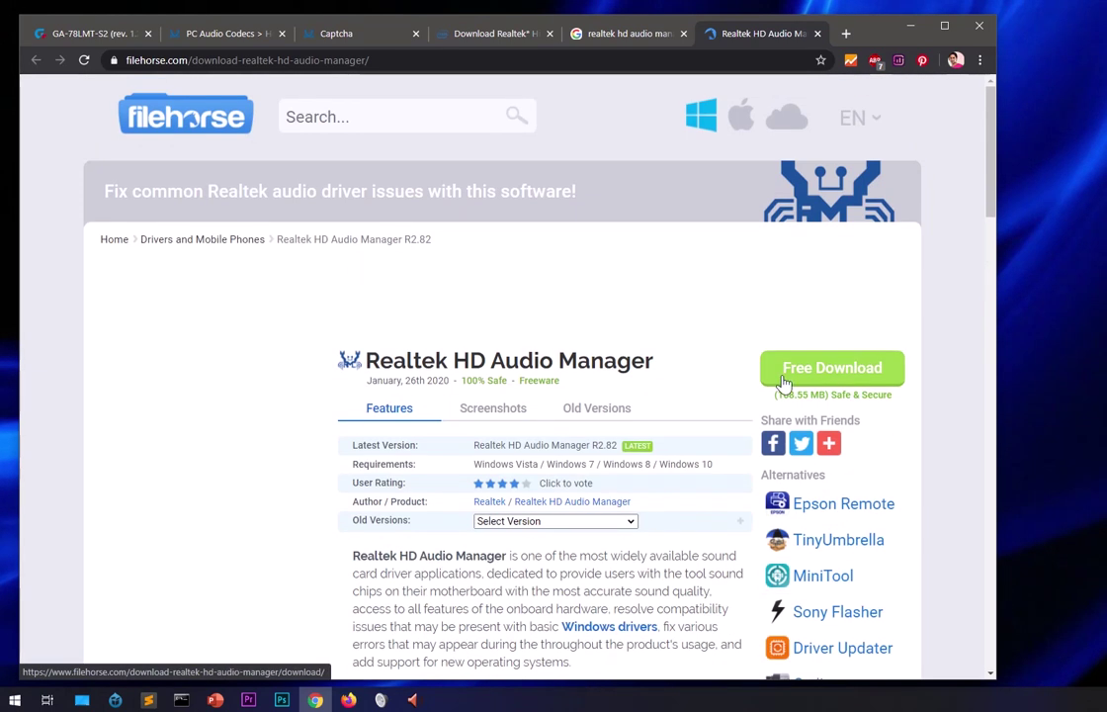
click(866, 373)
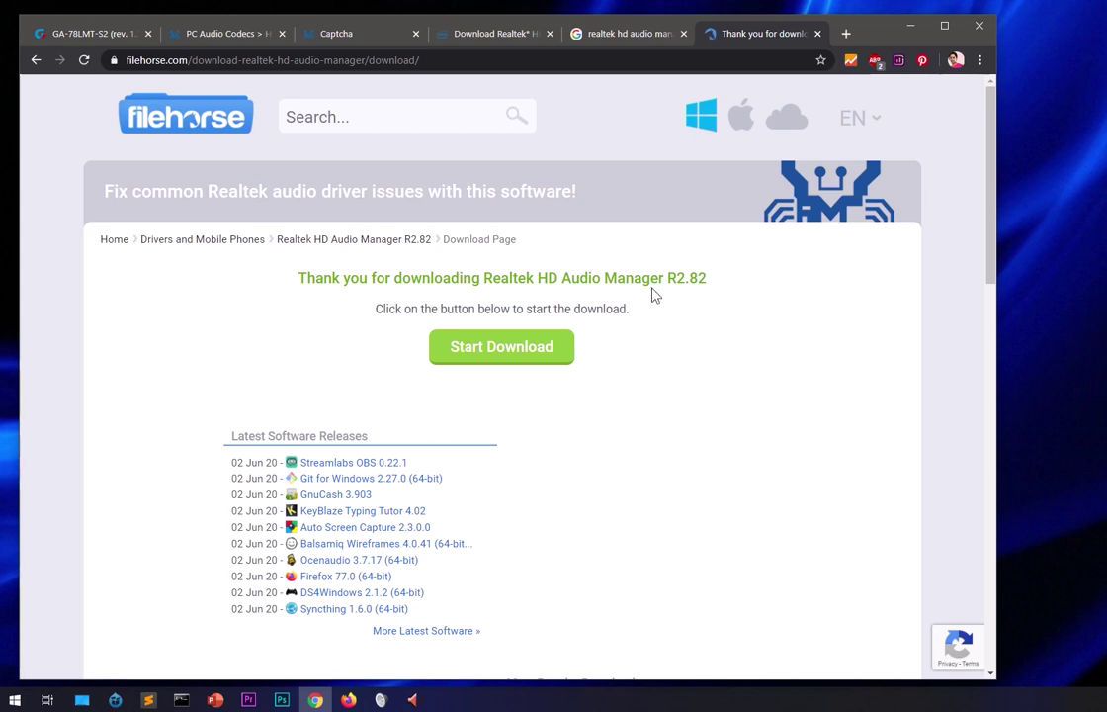
click(523, 357)
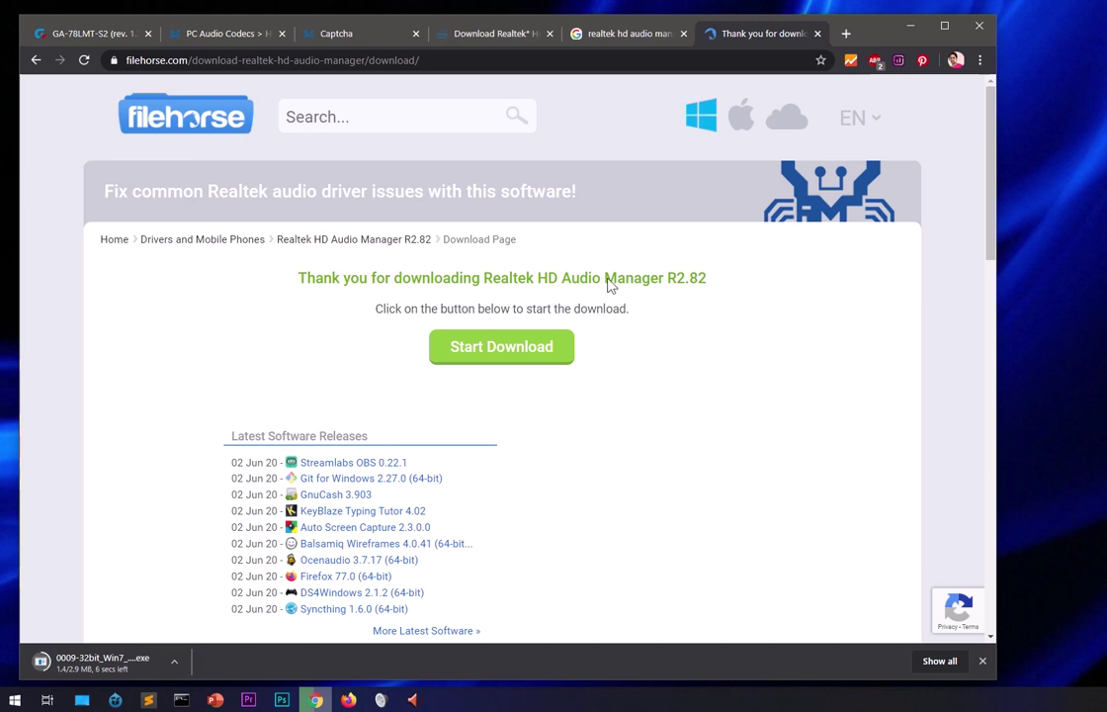
Open and dismiss the Wappalyzer popup, then close the FileHorse thank-you tab.
click(851, 61)
click(924, 123)
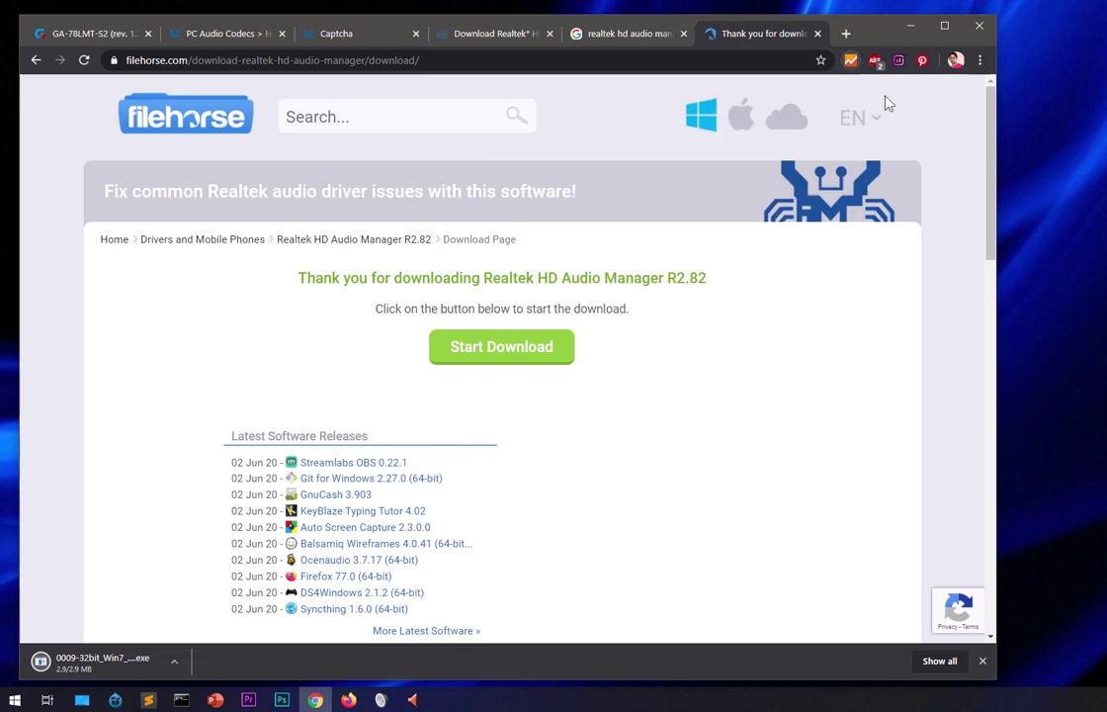
click(817, 34)
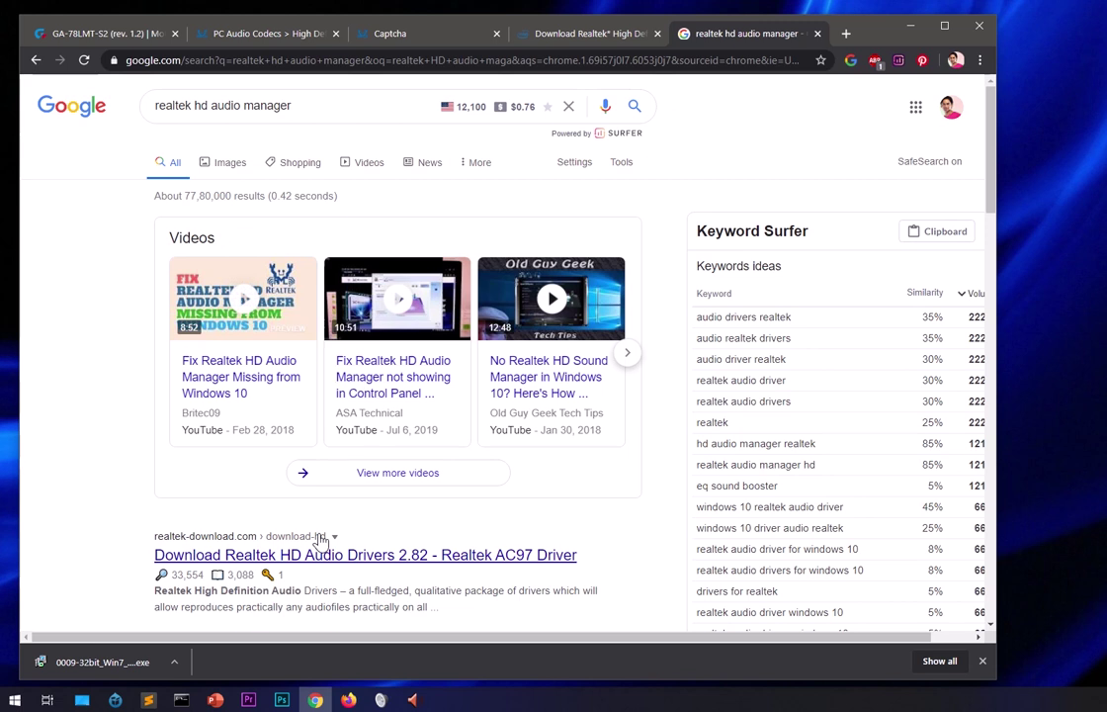
Reopen the FileHorse Realtek result, close the Google tab, and switch to the GA-78LMT-S2 page.
scroll(321, 539, down, 3)
scroll(321, 538, down, 10)
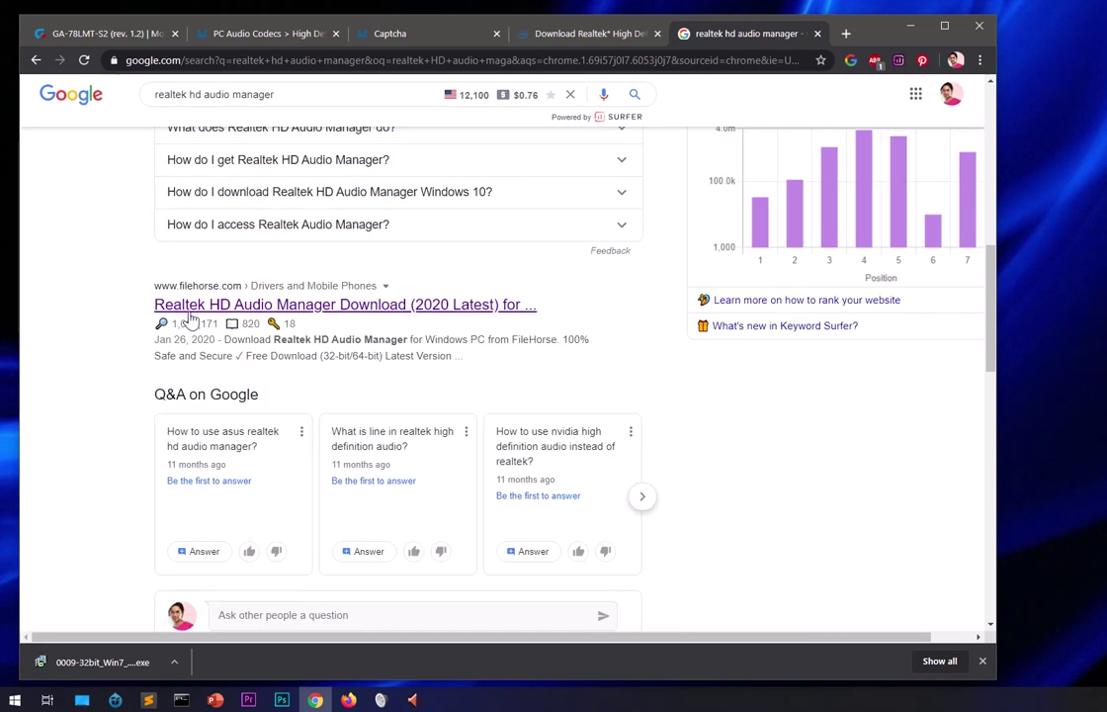
click(278, 310)
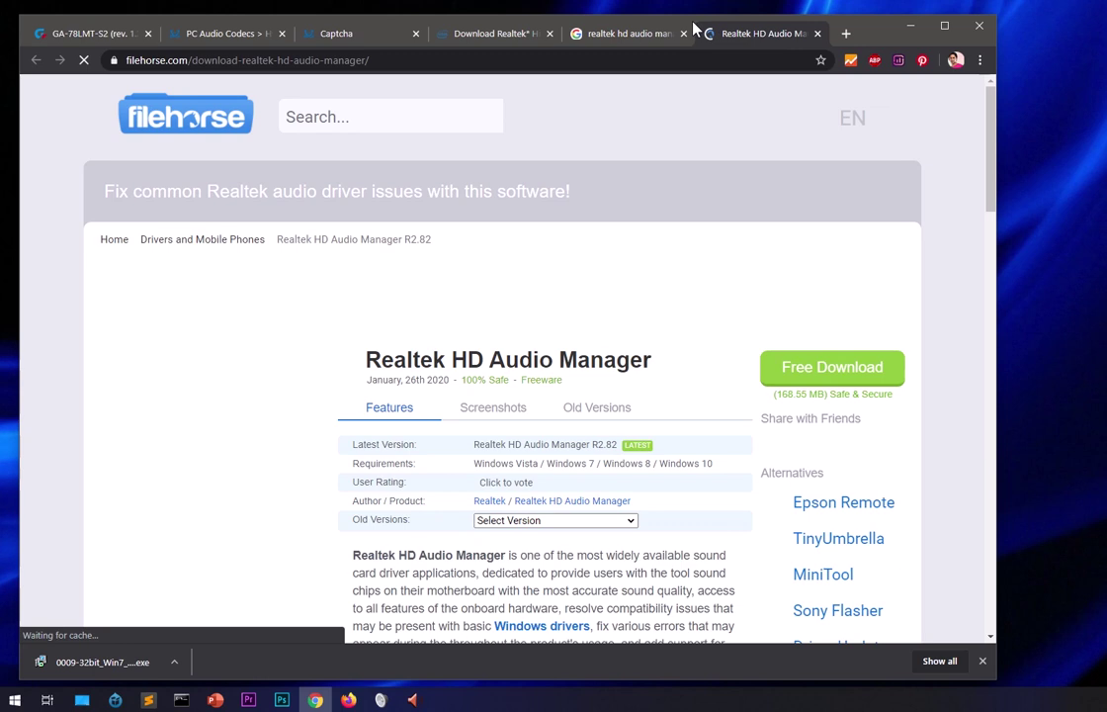
middle_click(602, 31)
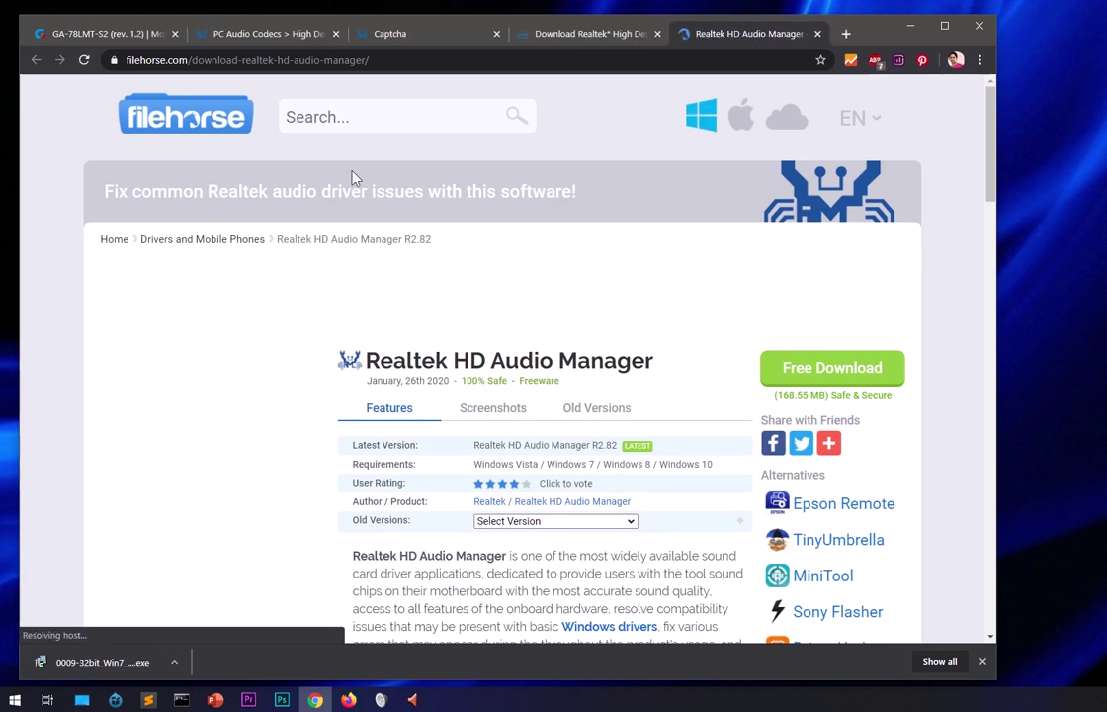
click(82, 38)
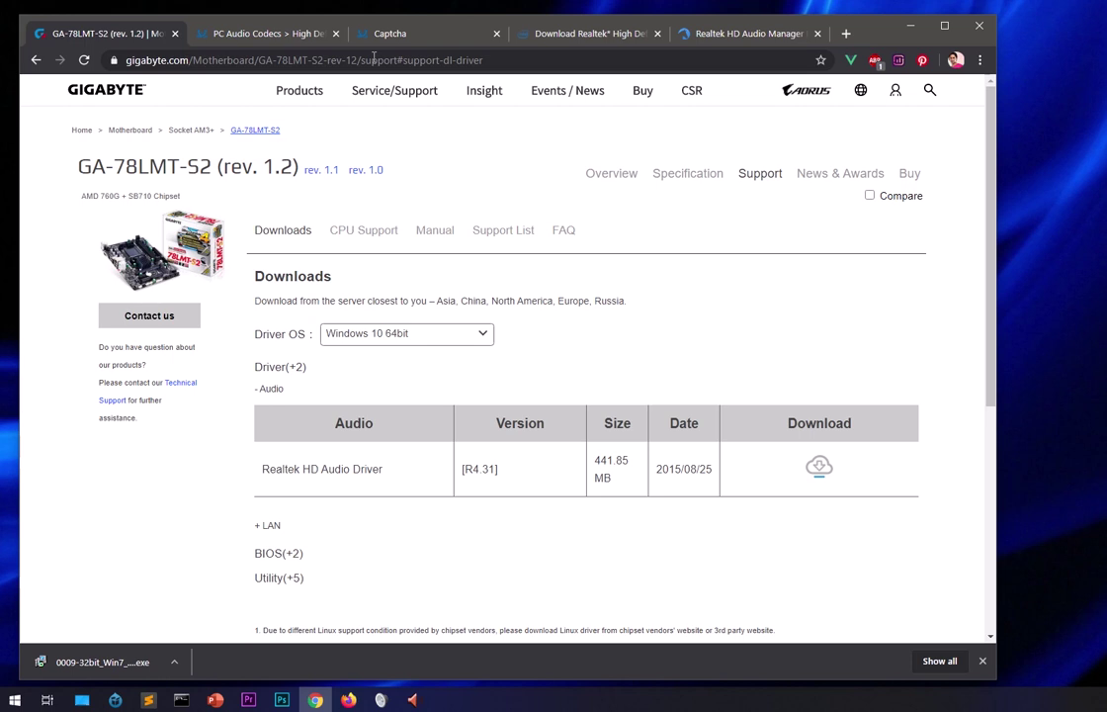
Keep the Driver OS filter on Windows 10 64bit and expand the LAN and Audio driver downloads.
click(517, 61)
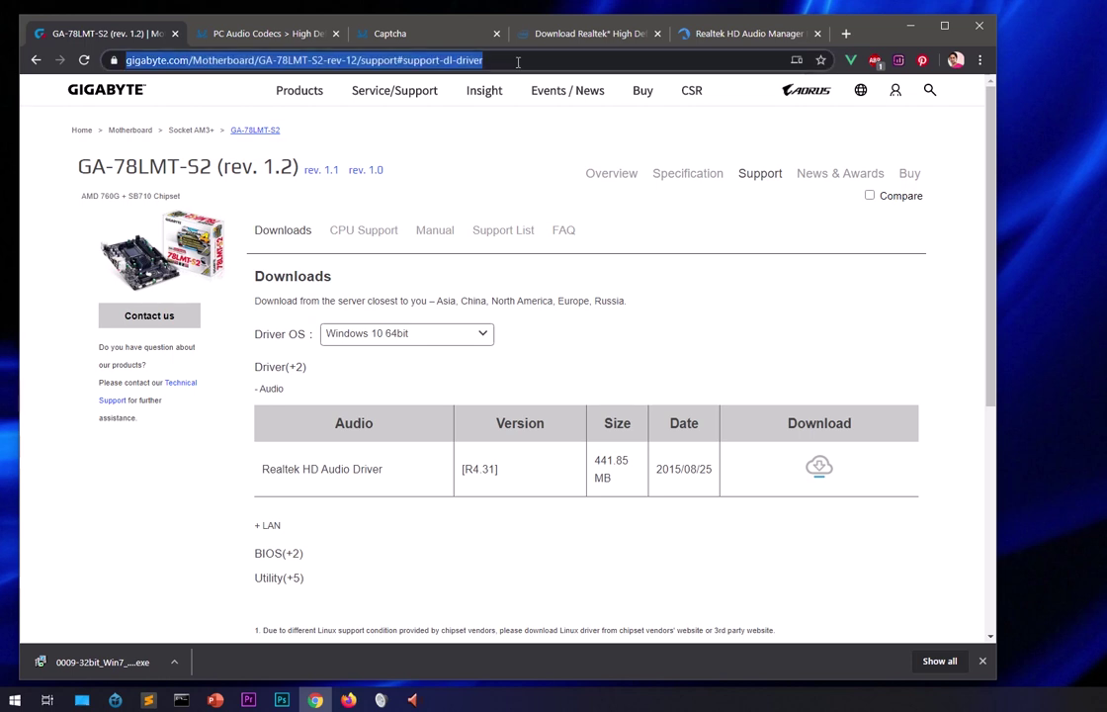
click(481, 337)
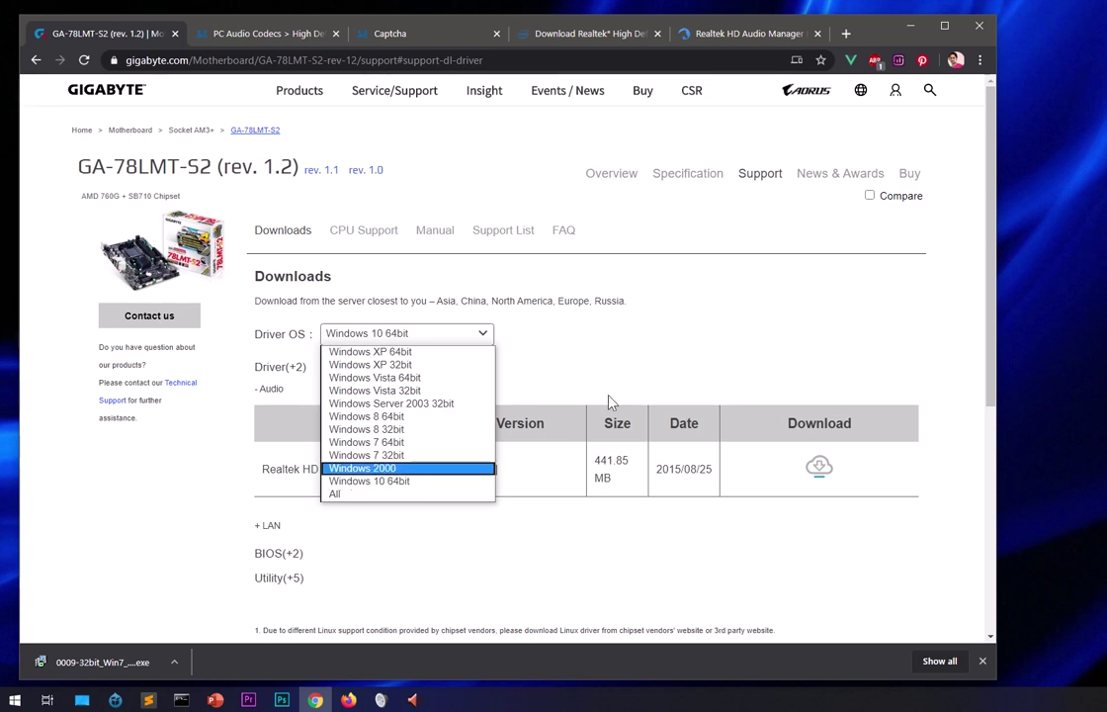
click(632, 368)
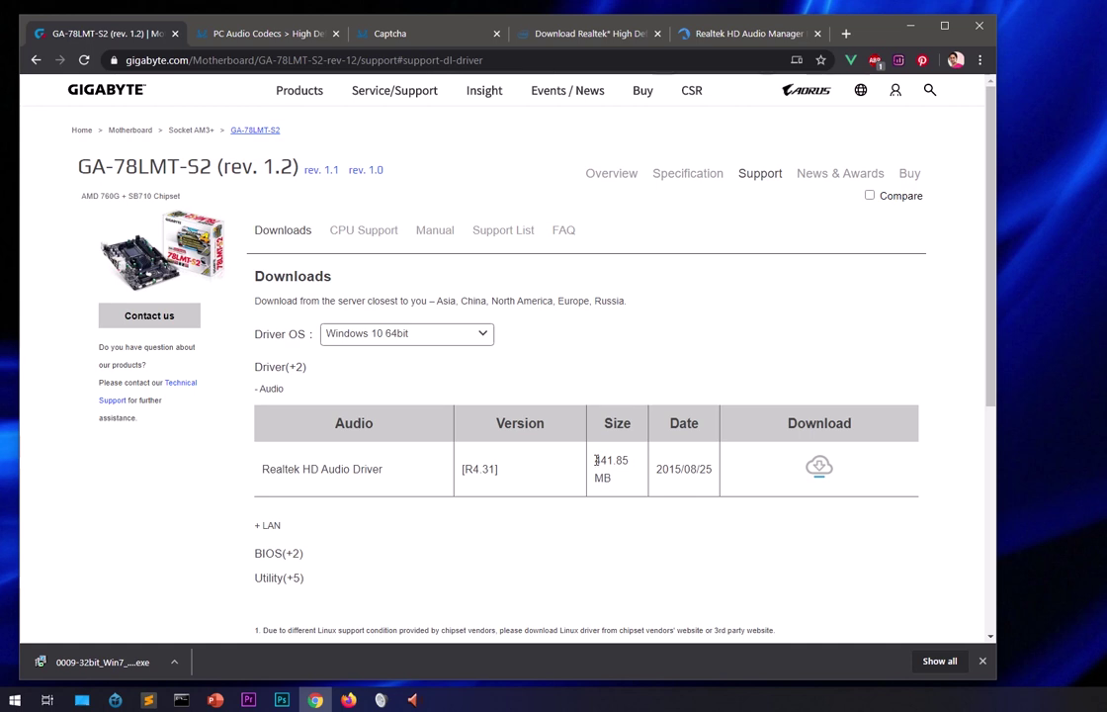
drag(596, 462, 618, 481)
click(609, 528)
click(267, 525)
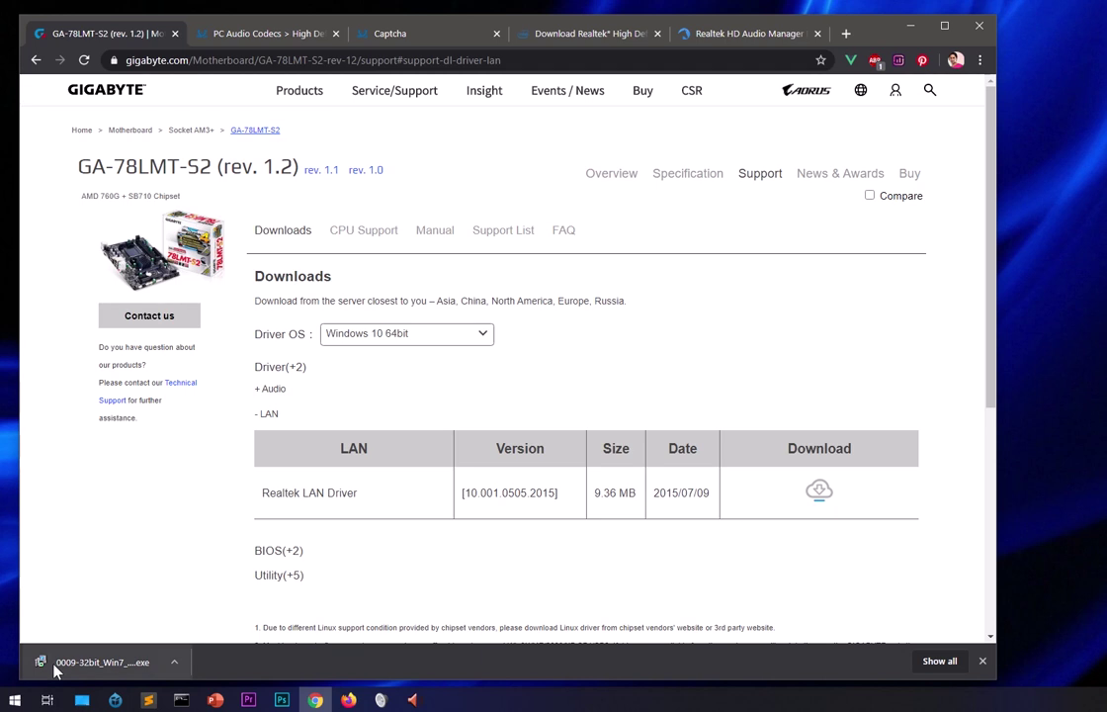
click(283, 389)
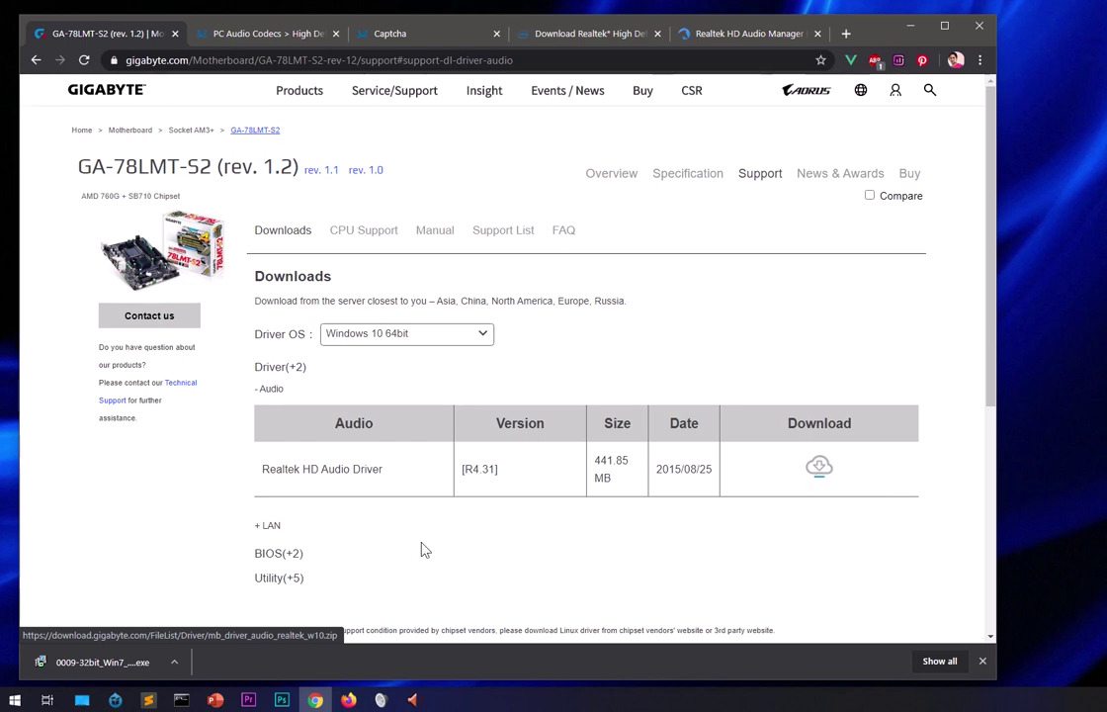
Check the full downloads list for mb_driver_audio_realtek_w10.zip, then bring up File Explorer on This PC.
click(938, 661)
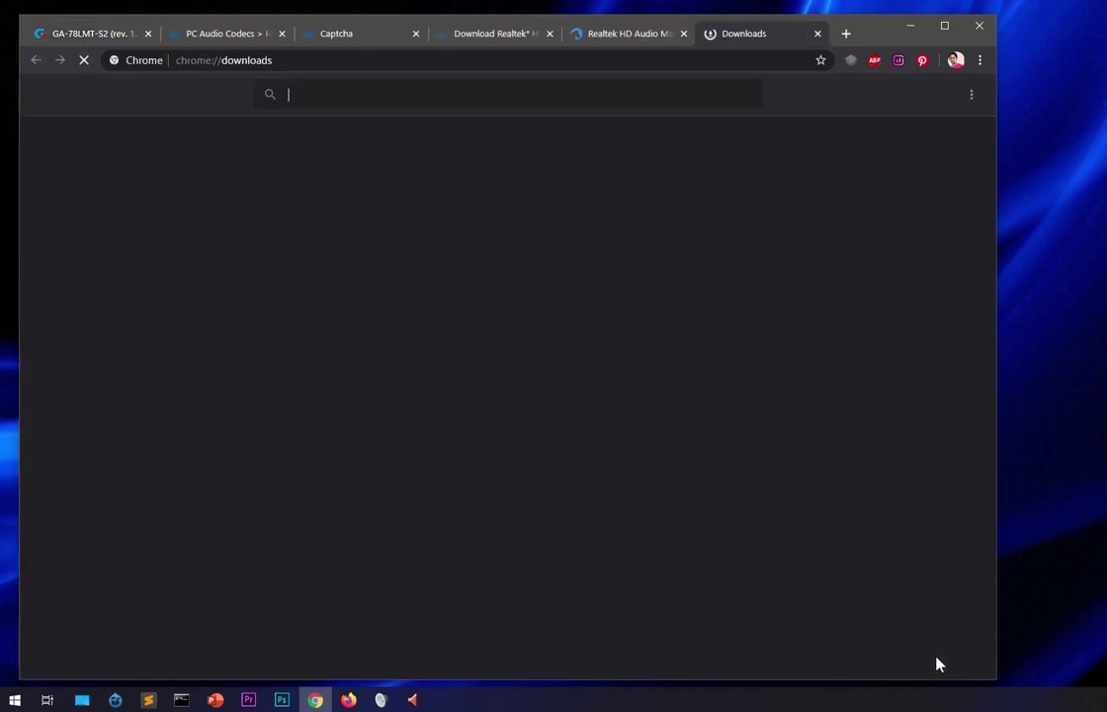
click(817, 33)
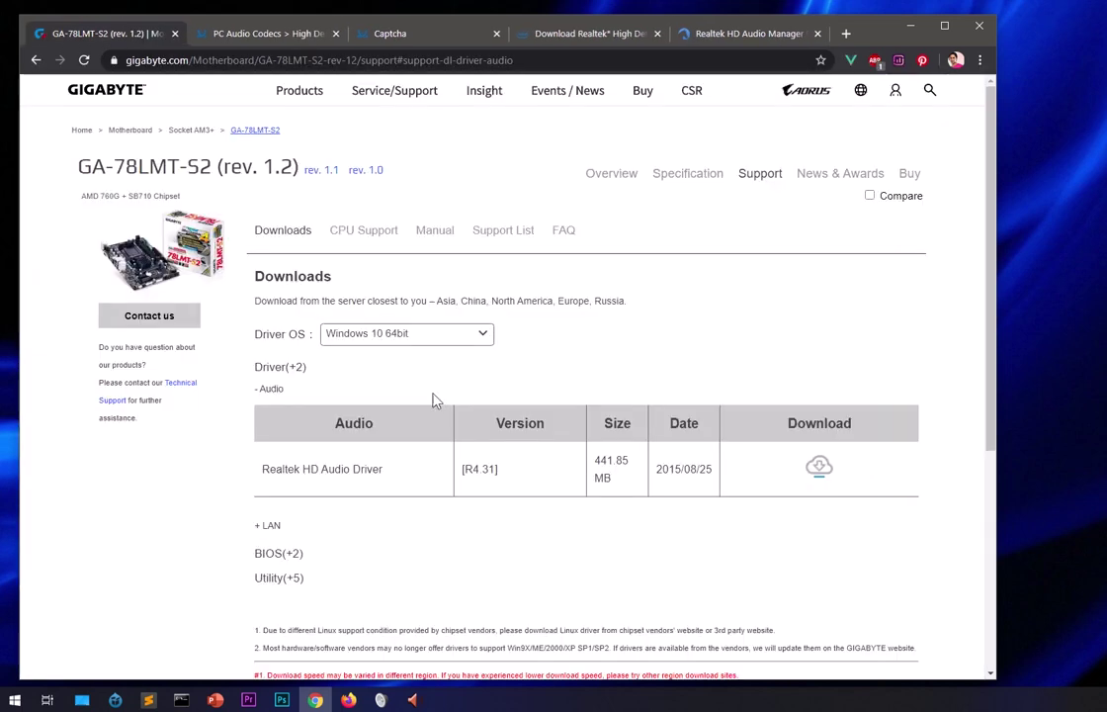
click(81, 700)
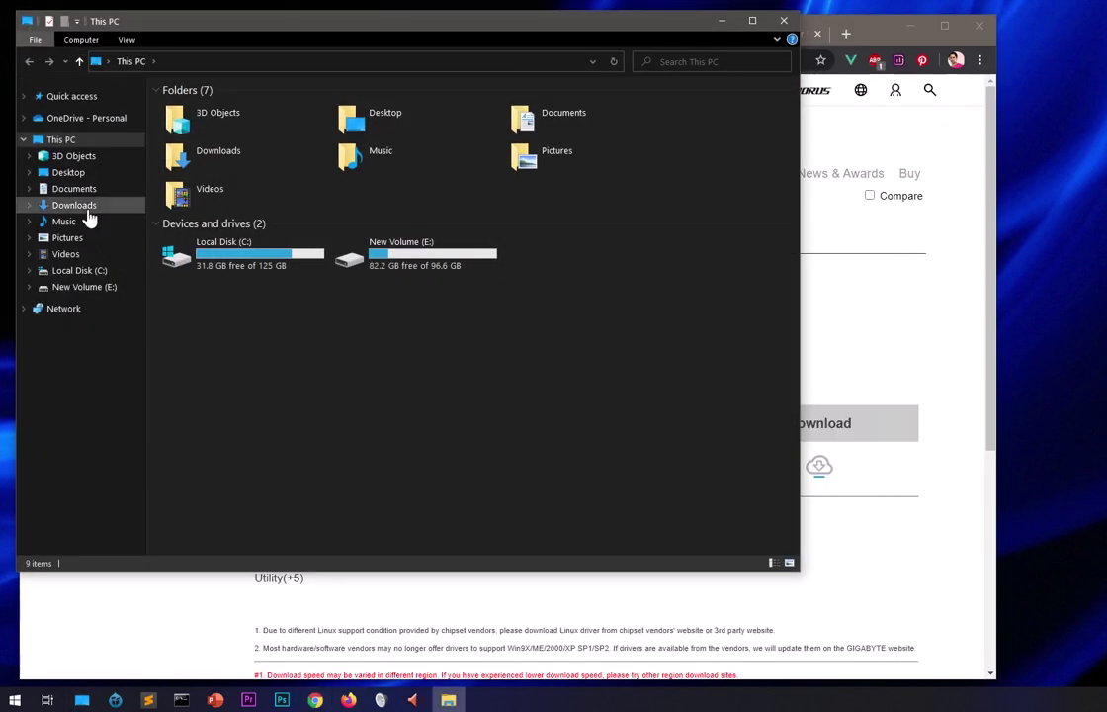
Browse Downloads into mb_driver_audio_realtek_w10\Realtek_audio down to Setup.exe, then go back to mb_driver_audio_realtek_w10.
click(87, 210)
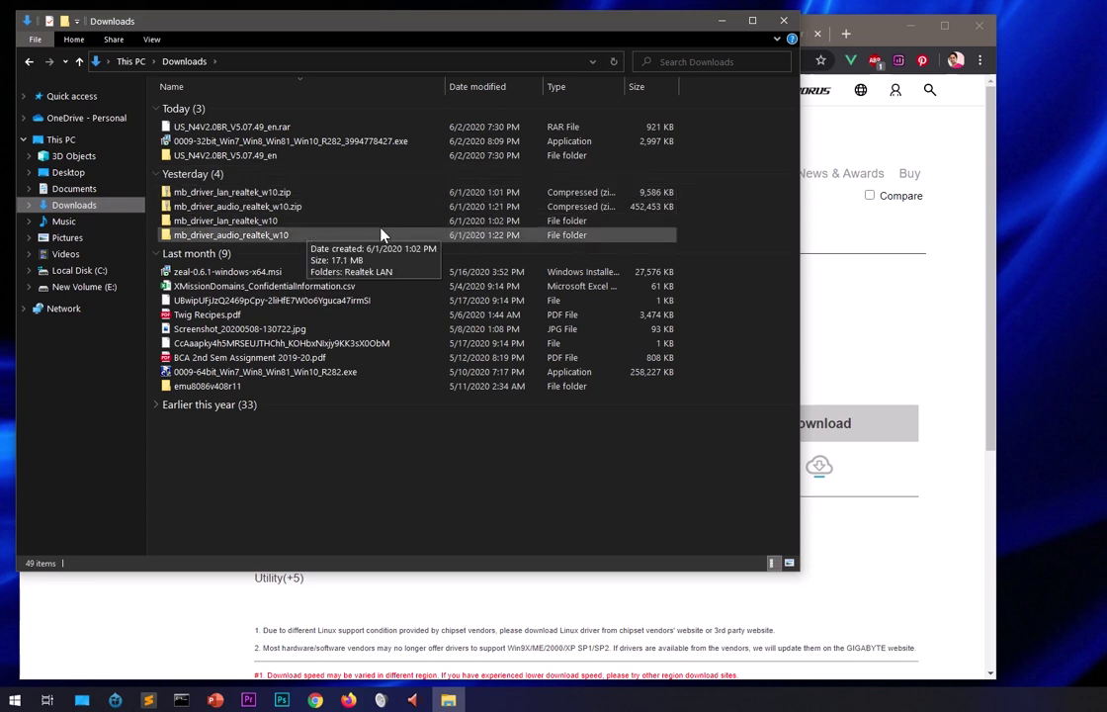
click(623, 207)
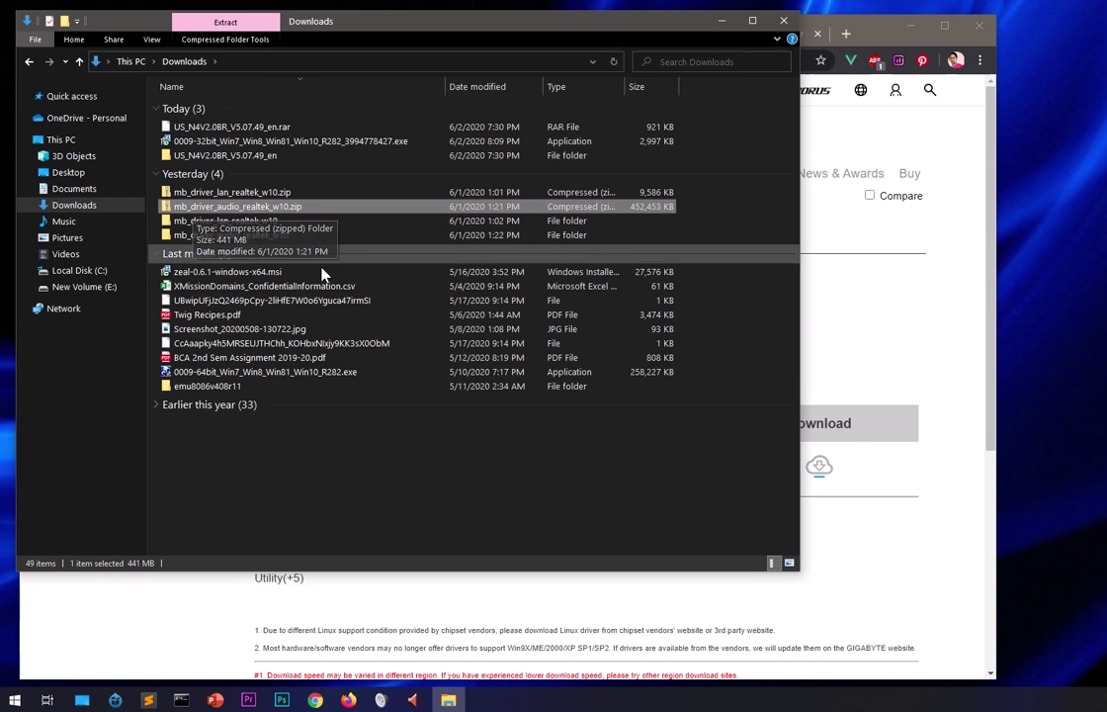
double_click(237, 234)
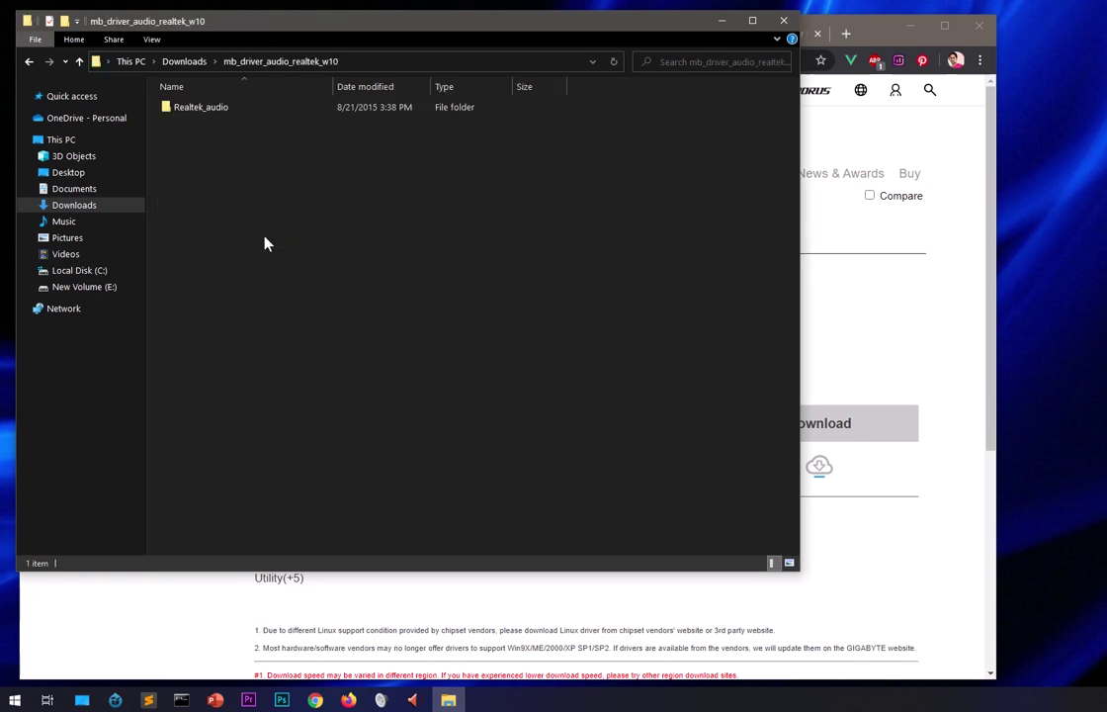
double_click(211, 109)
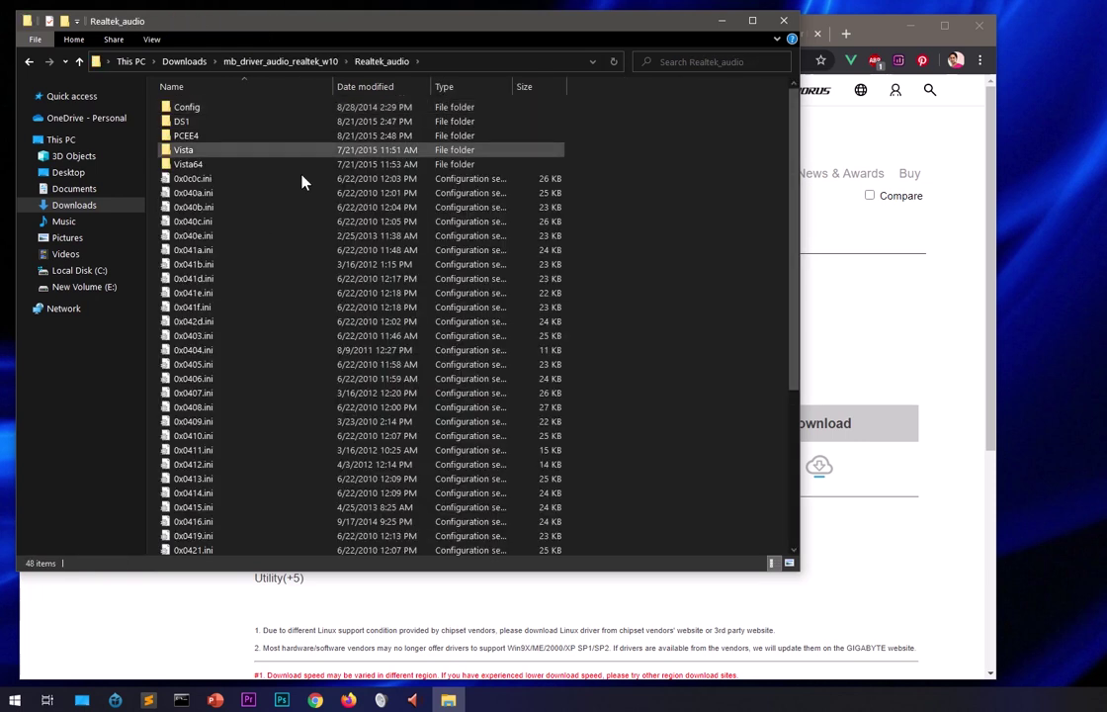
scroll(297, 478, down, 6)
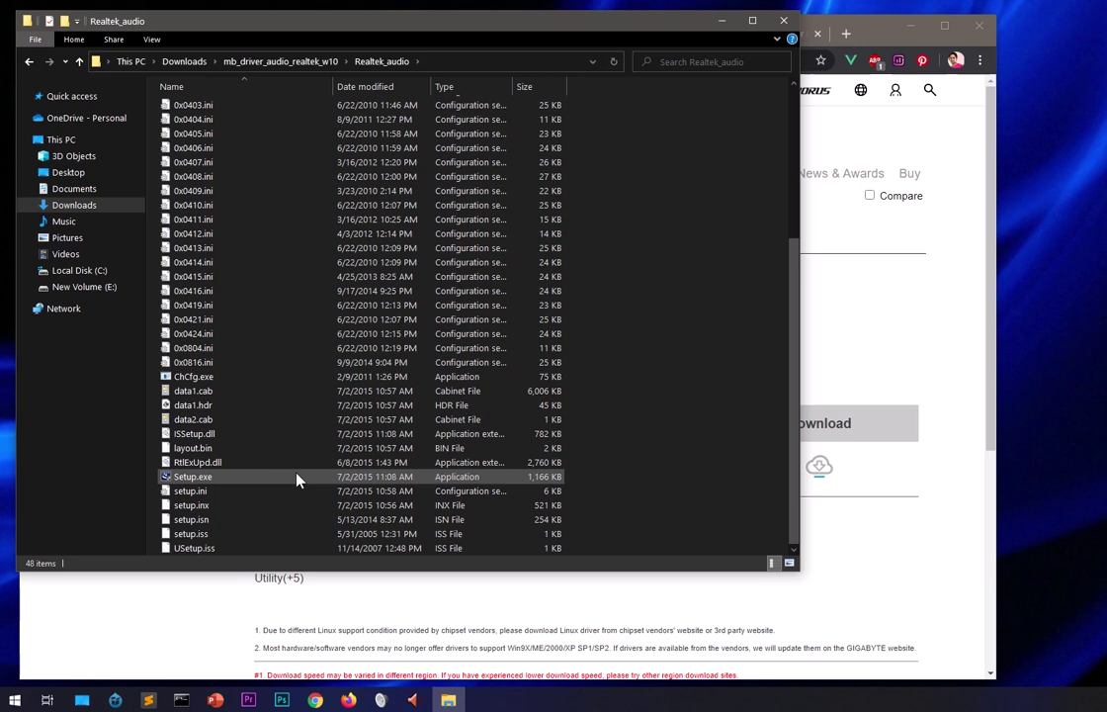
scroll(296, 479, up, 6)
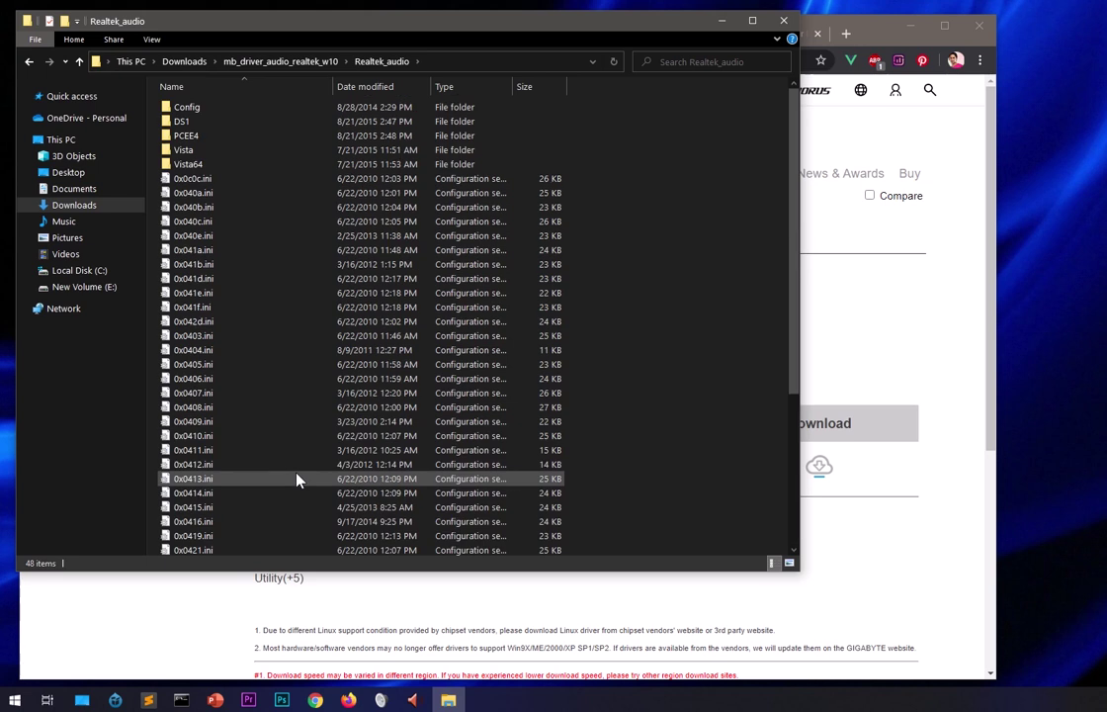
click(30, 62)
click(467, 286)
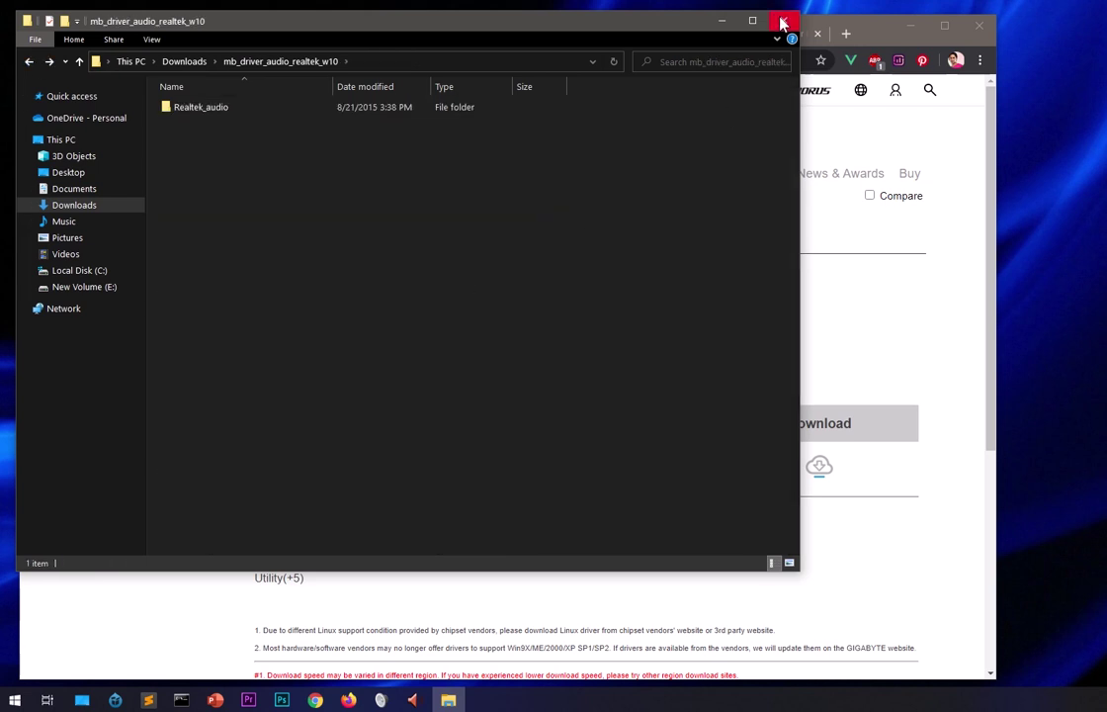
Leave Explorer on Downloads and bring forward the GA-78LMT-S2 page listing the Realtek HD Audio Driver.
click(724, 21)
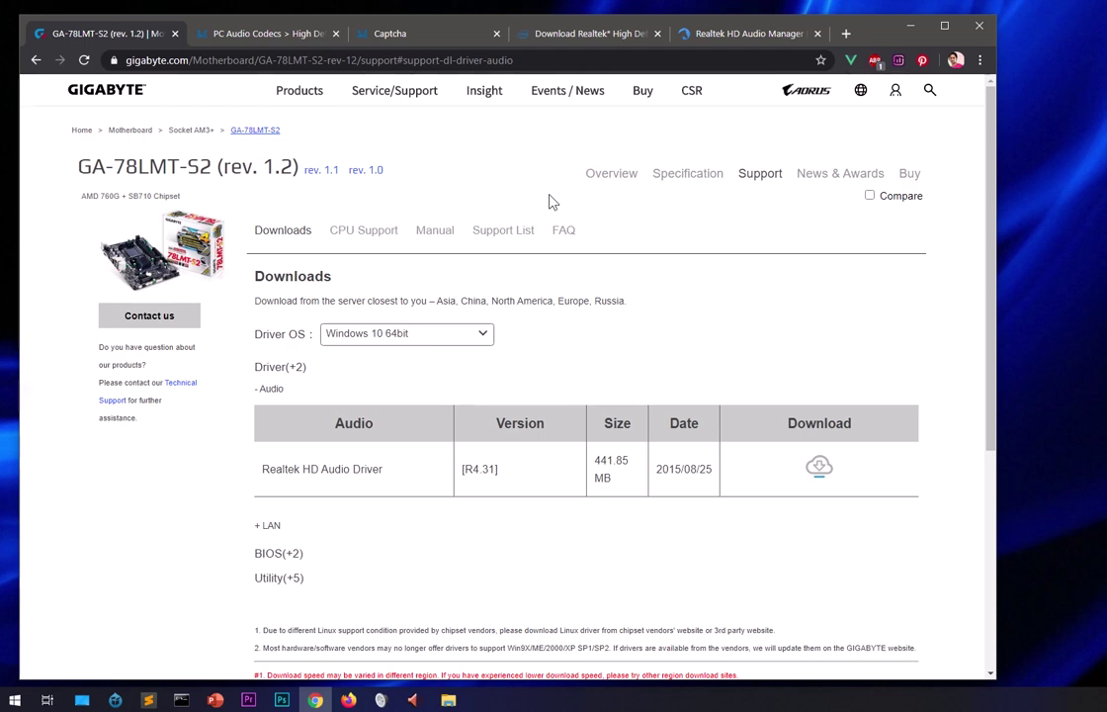
click(447, 700)
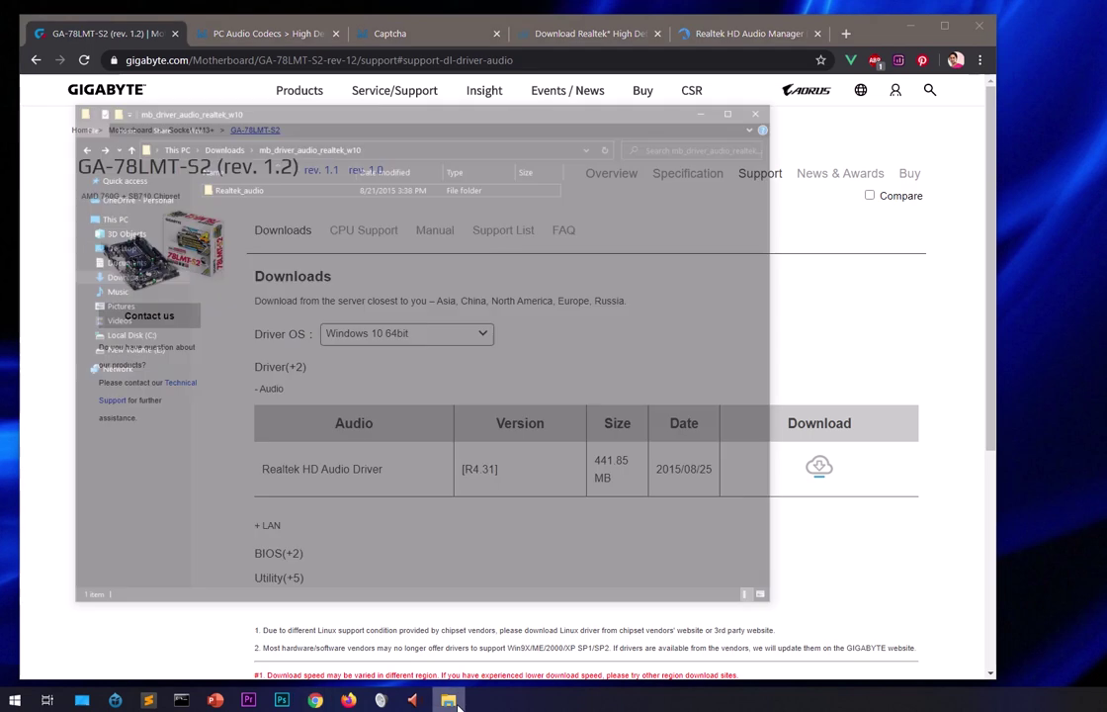
click(195, 63)
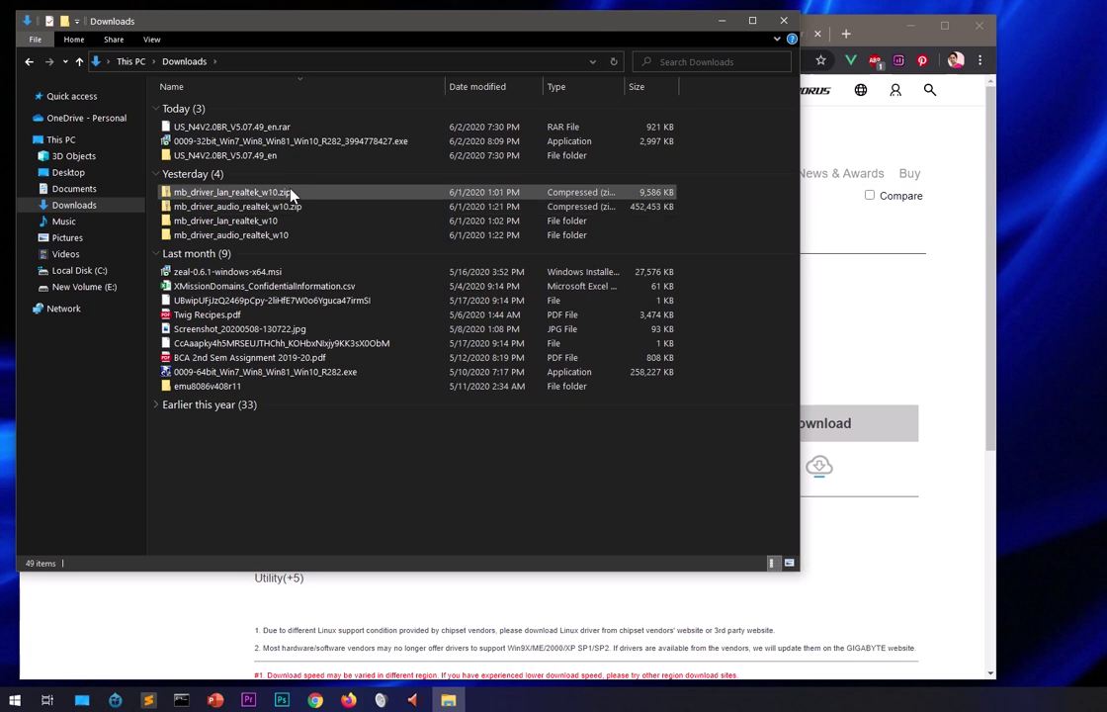
click(909, 247)
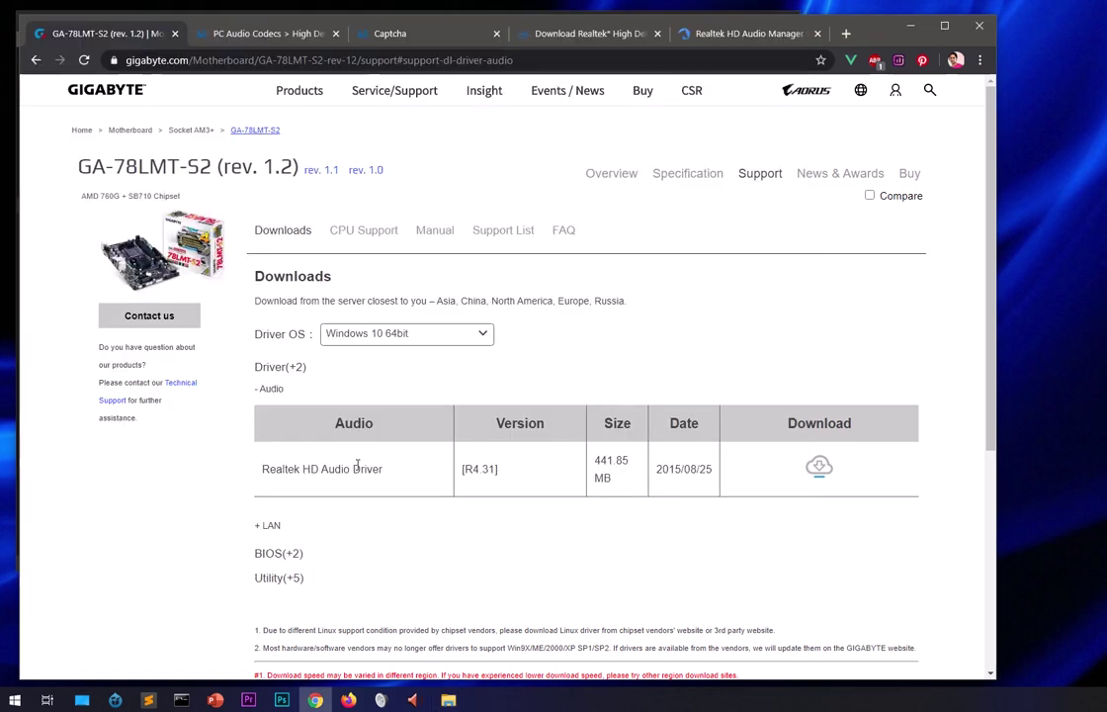
drag(258, 478, 413, 480)
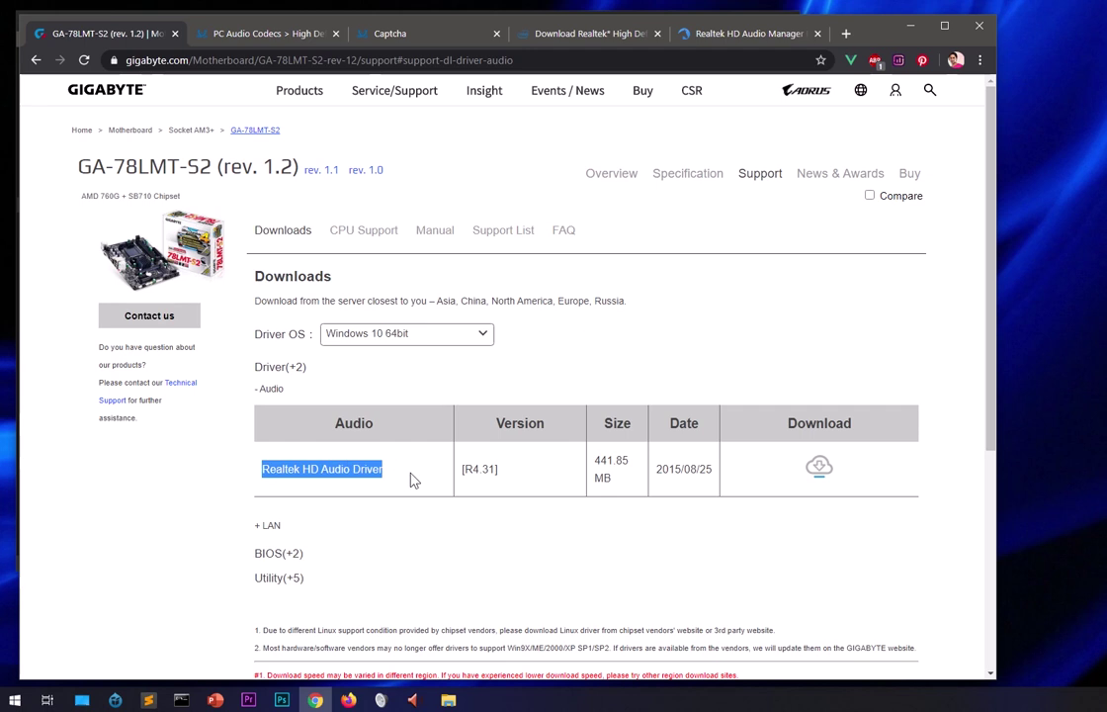
click(404, 465)
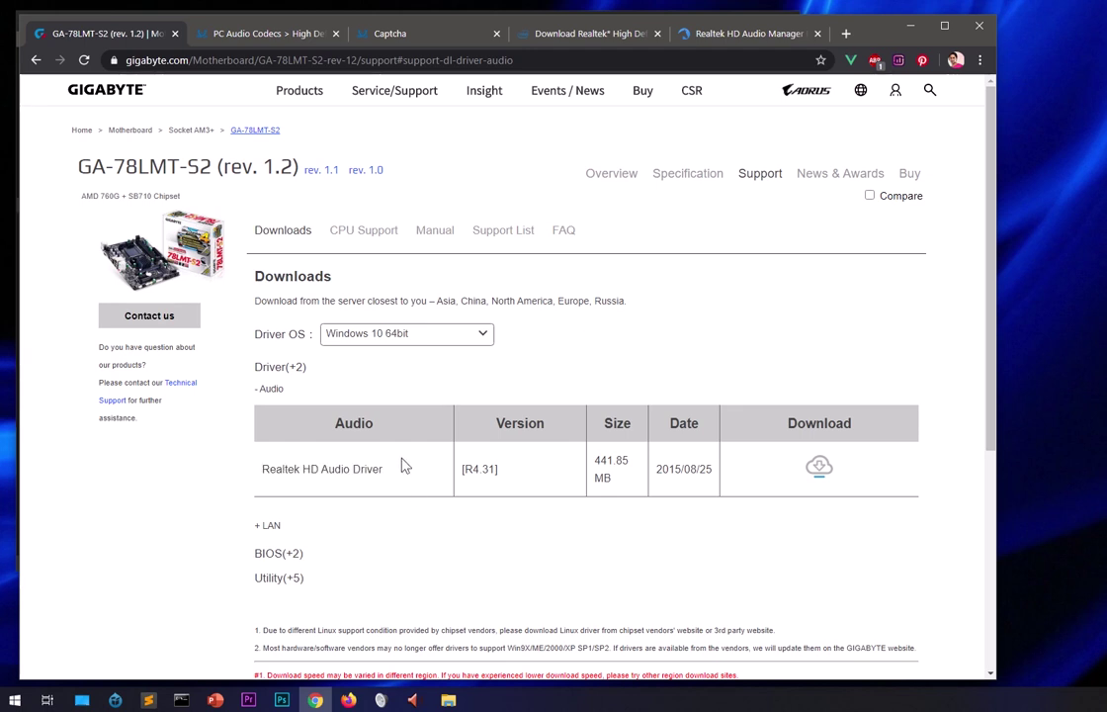
Set Driver OS to All and scroll to the audio drivers, now including the r2.70 Realtek Azalia driver.
click(419, 333)
click(348, 494)
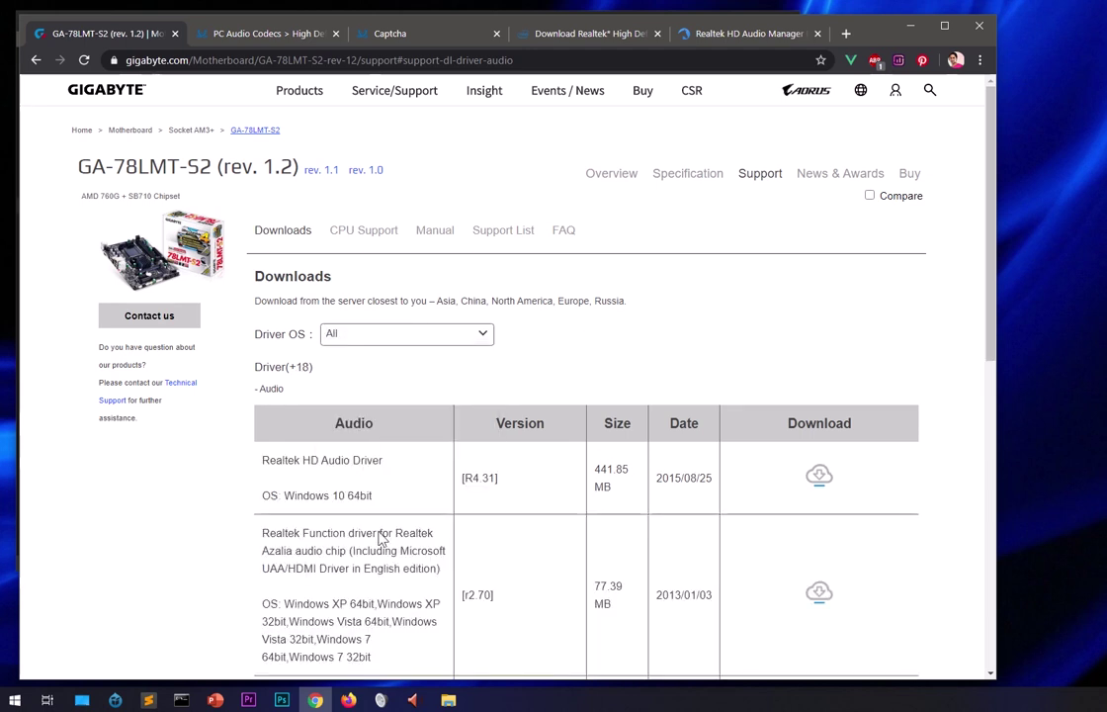
scroll(803, 574, down, 2)
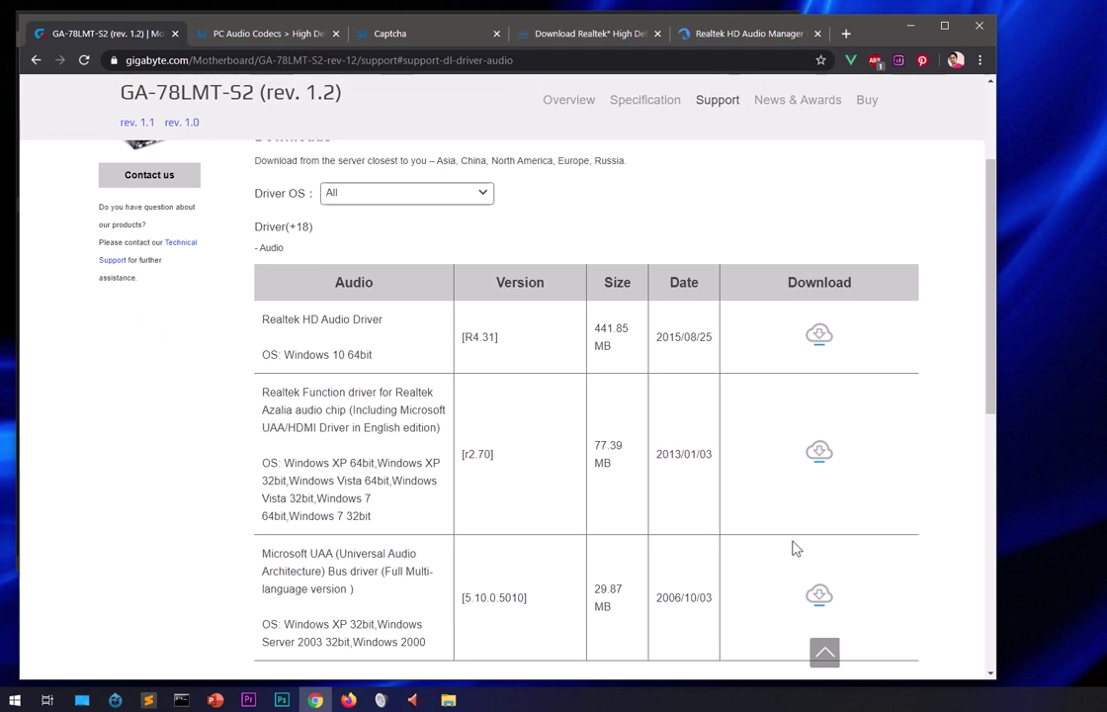
drag(273, 325, 388, 333)
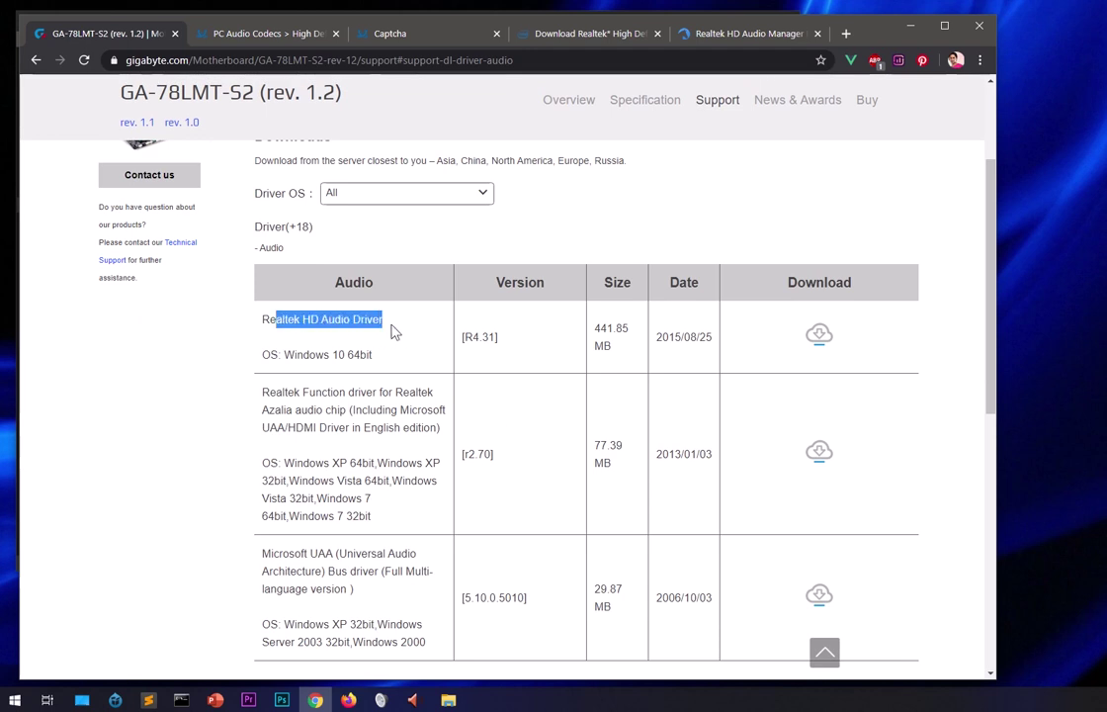
click(358, 354)
drag(279, 353, 366, 353)
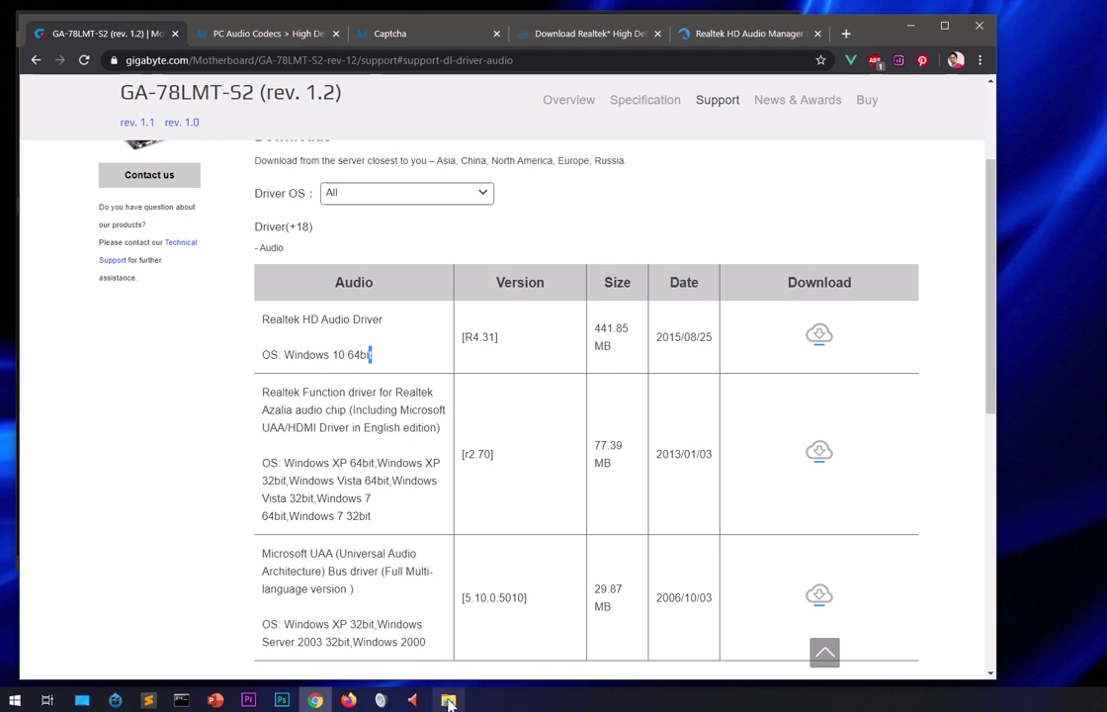
Collapse the Last month and Today file groups in the Explorer Downloads folder.
click(450, 697)
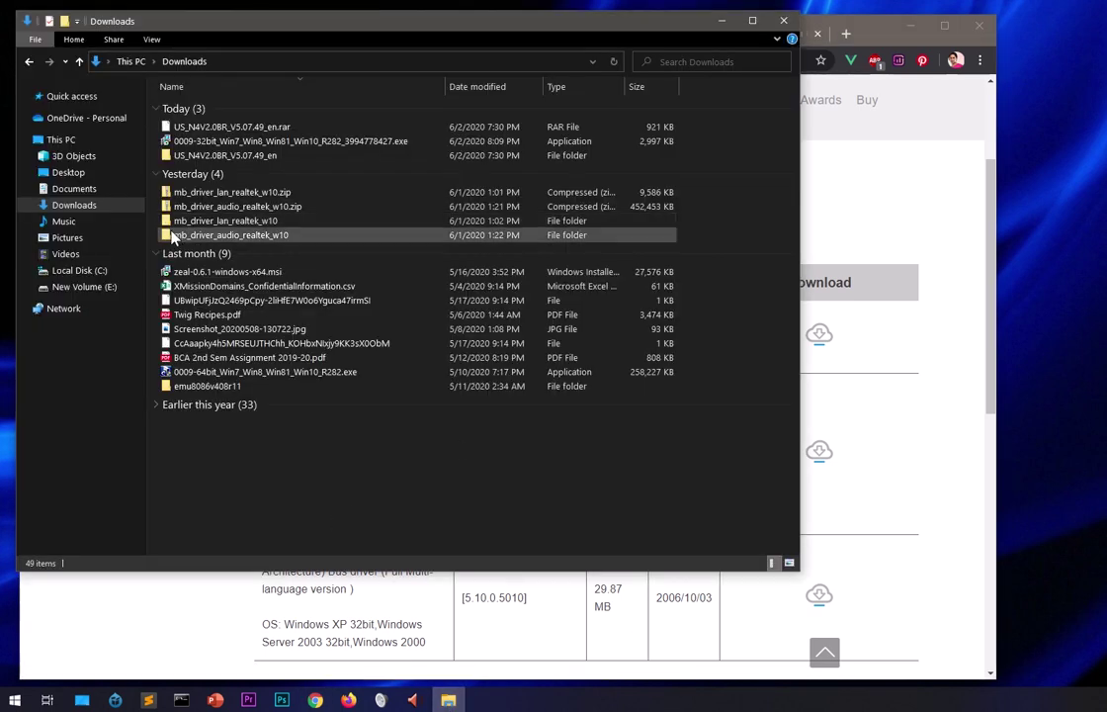
click(160, 254)
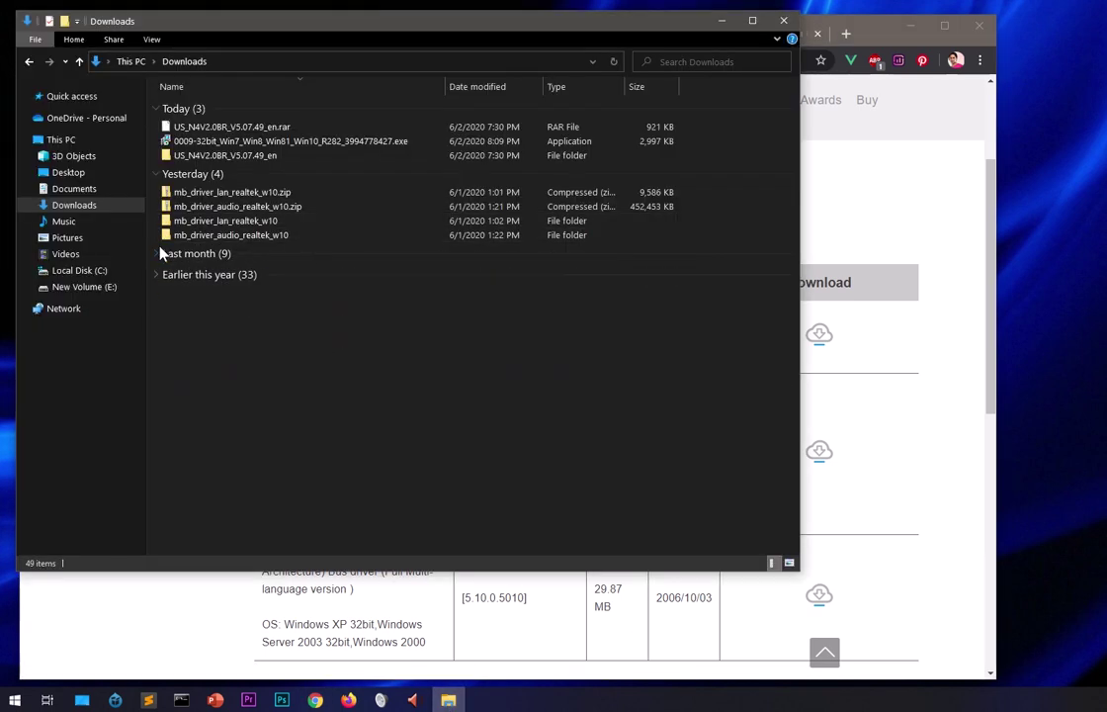
click(163, 114)
click(158, 111)
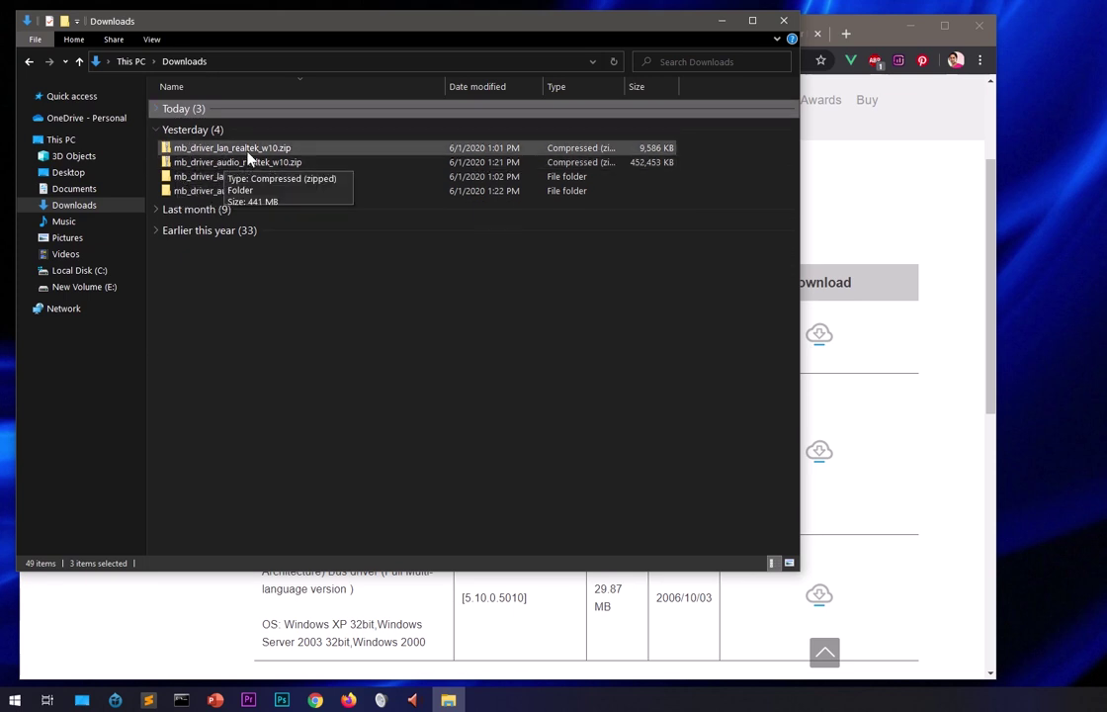
click(307, 308)
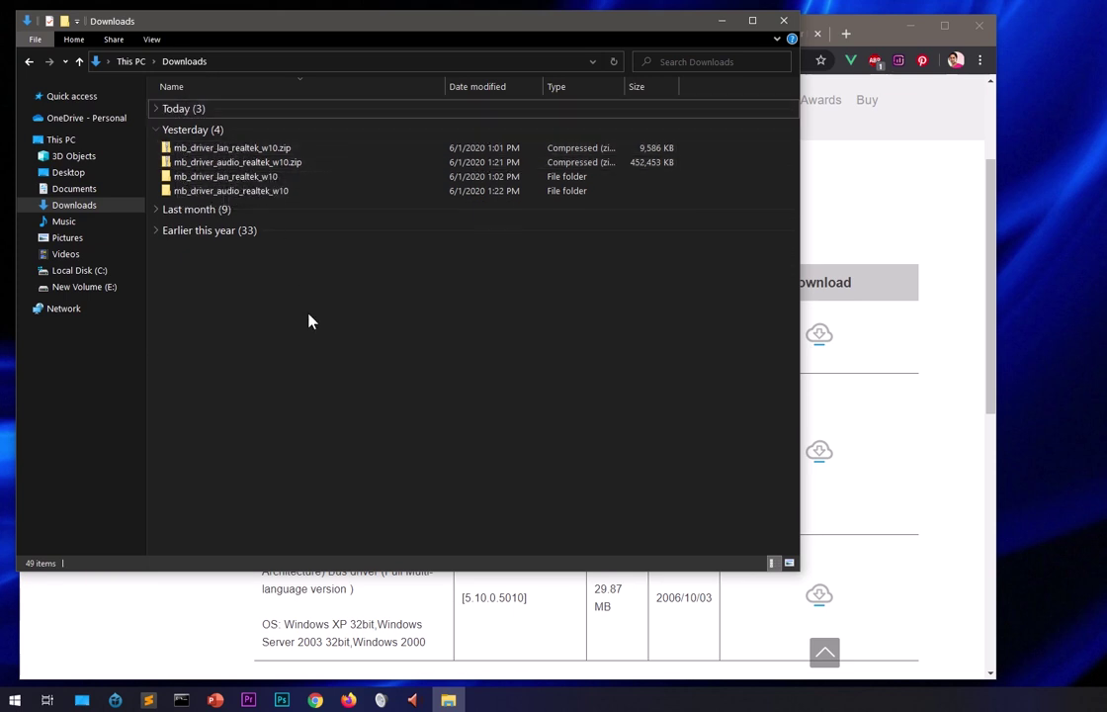
Open mb_driver_lan_realtek_w10\Realtek LAN and scroll down to setup.exe (1,166 KB).
right_click(277, 150)
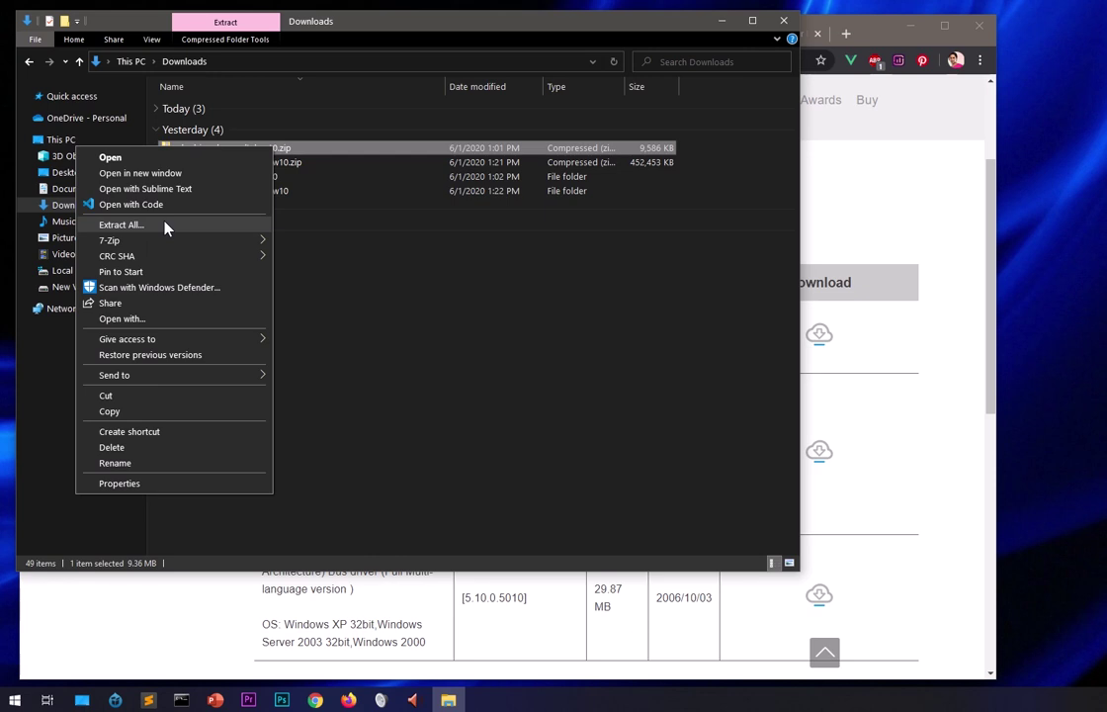
click(566, 387)
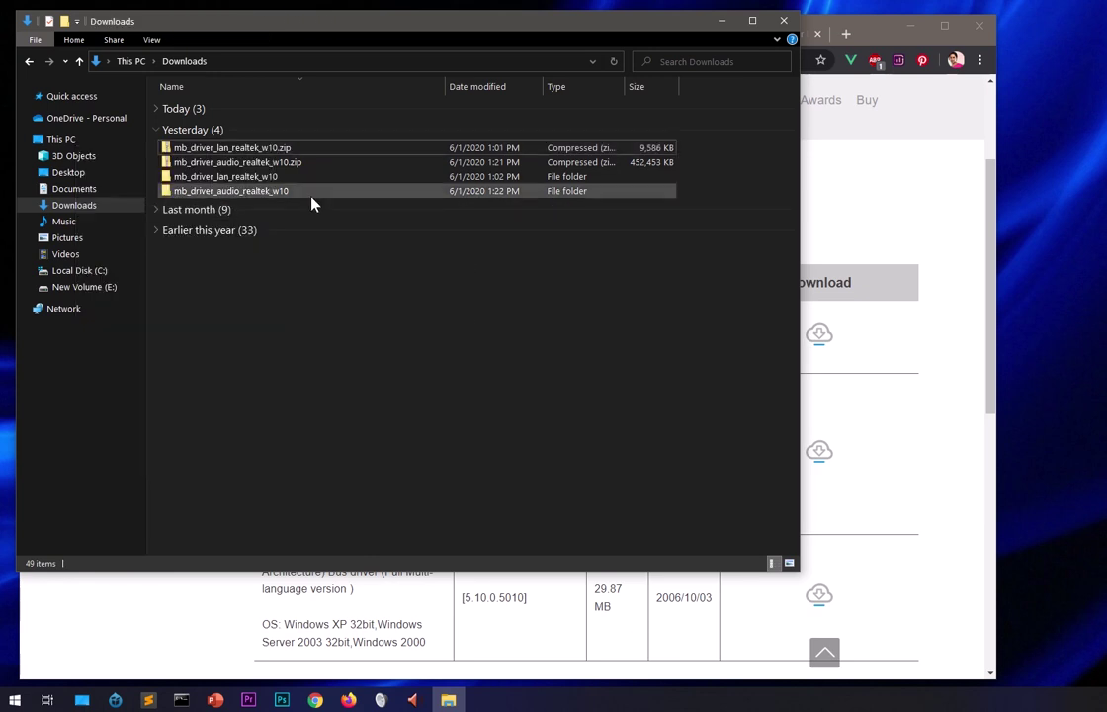
double_click(287, 178)
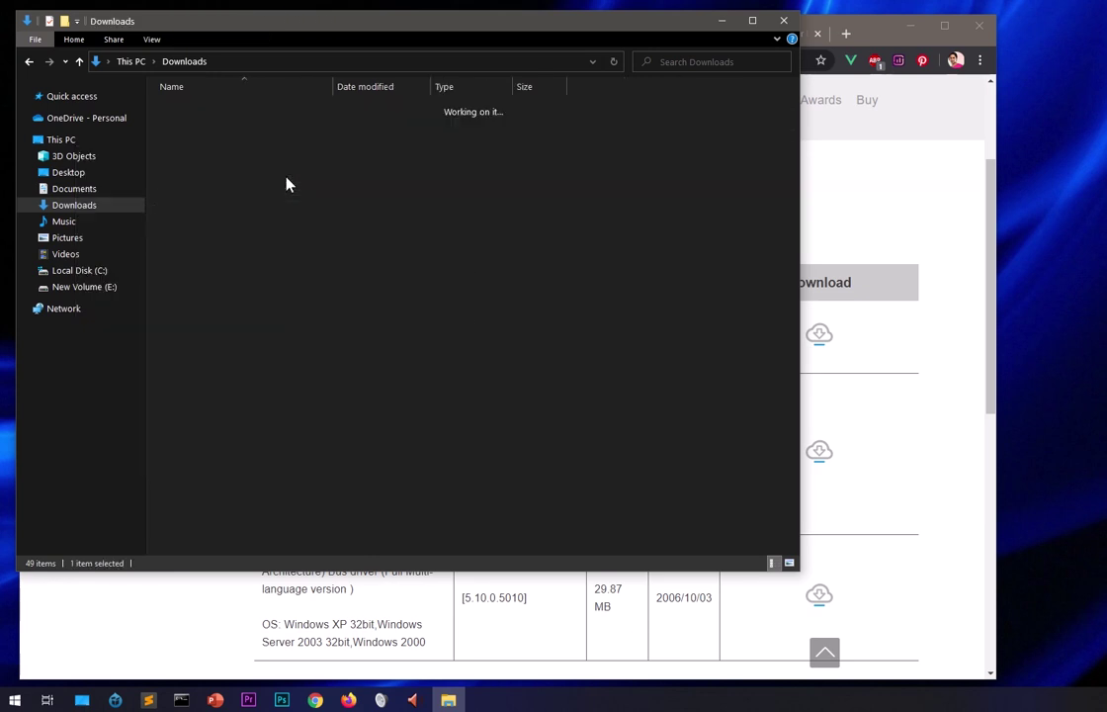
double_click(228, 111)
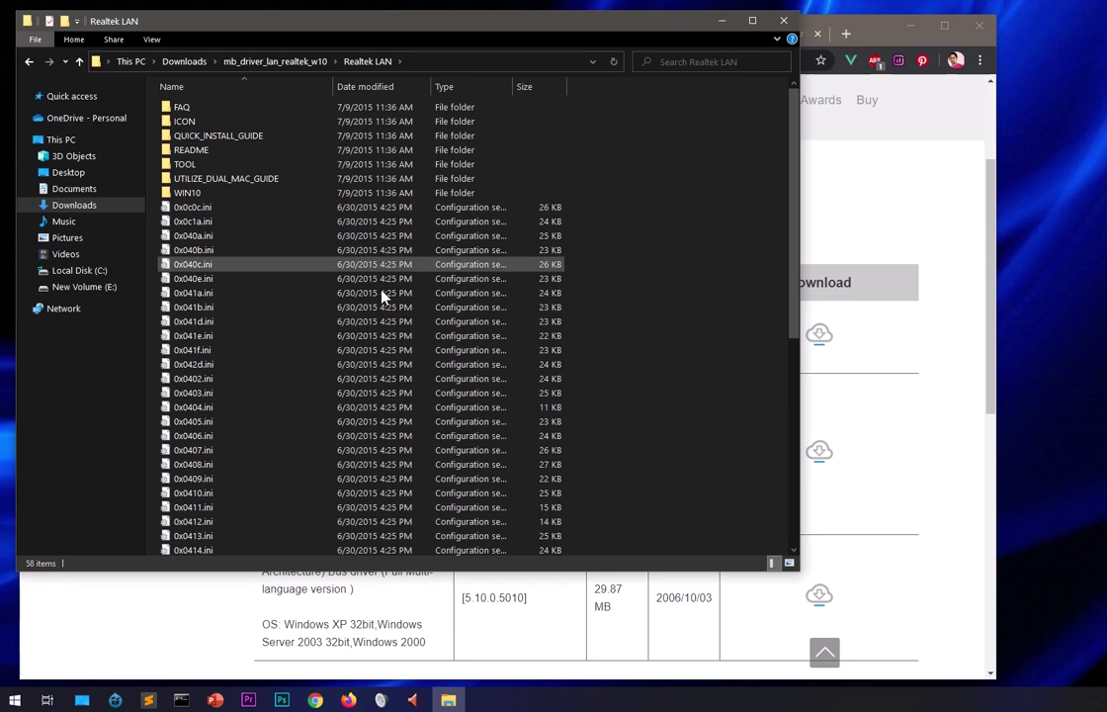
scroll(676, 354, down, 9)
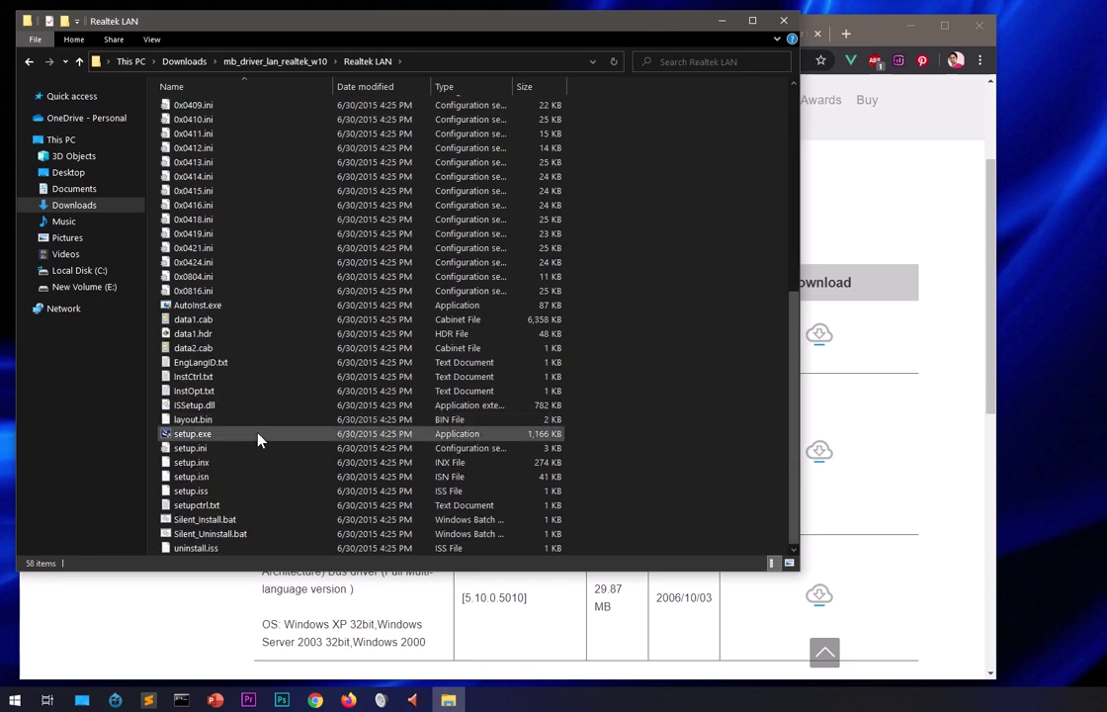